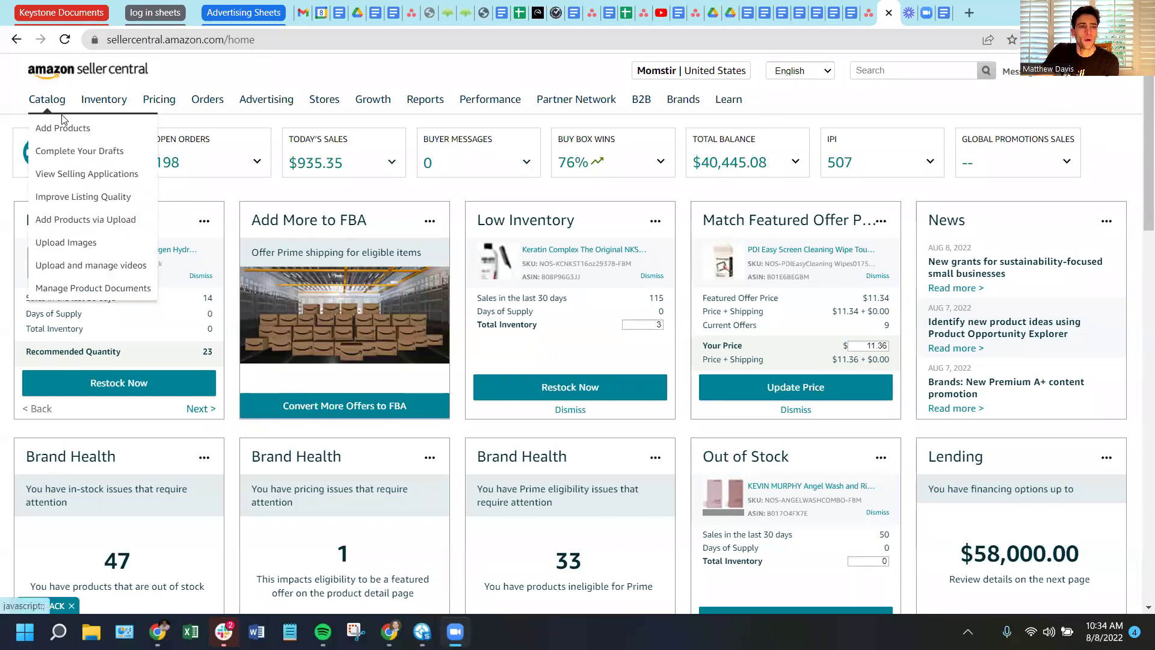
Reveal the Advertising menu's tools, such as Campaign Manager and Coupons, on the Seller Central home page
mouse_move(427, 103)
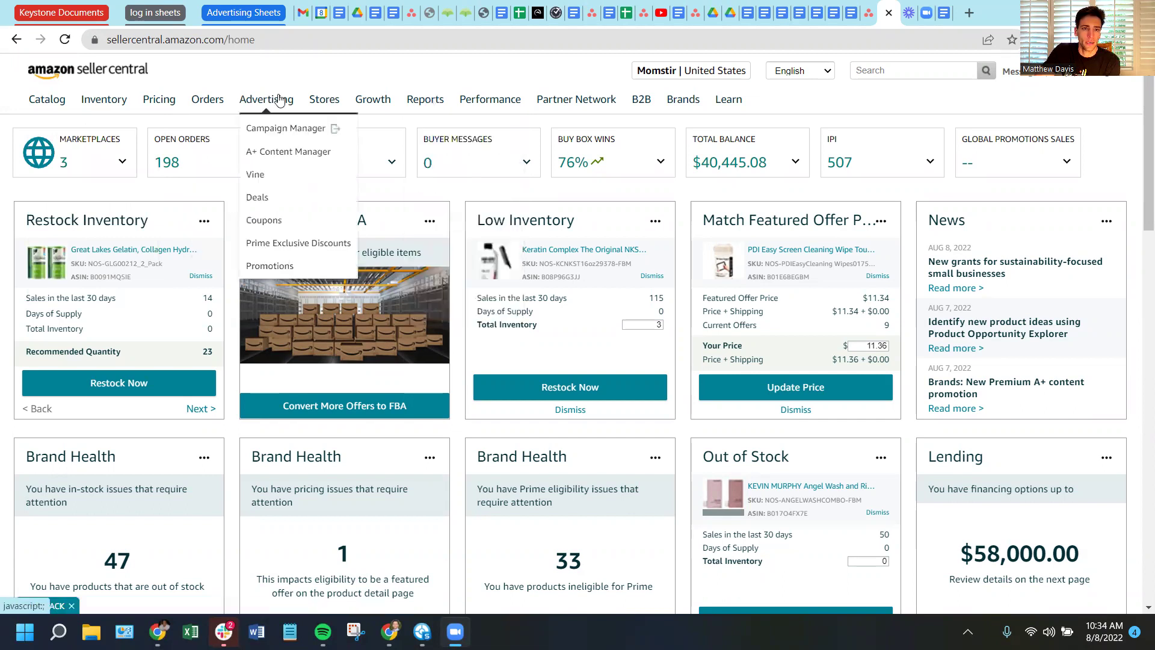
Go through Campaign Manager to the Reports list under Measurement & Reporting
left_click(277, 140)
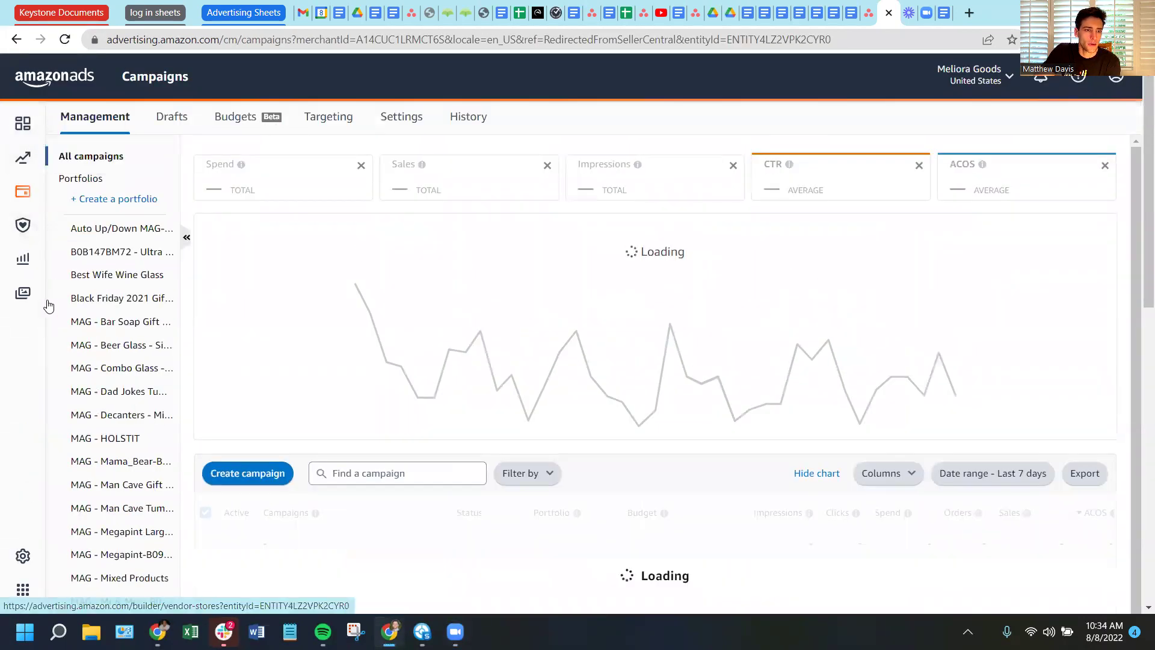
left_click(22, 262)
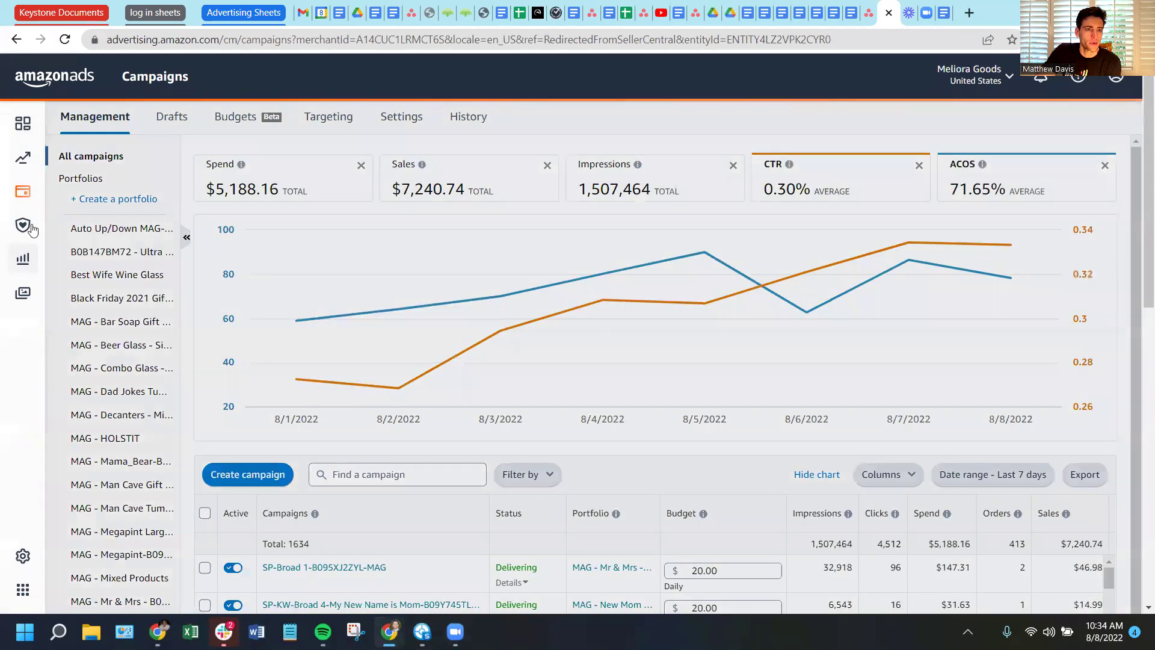
left_click(96, 162)
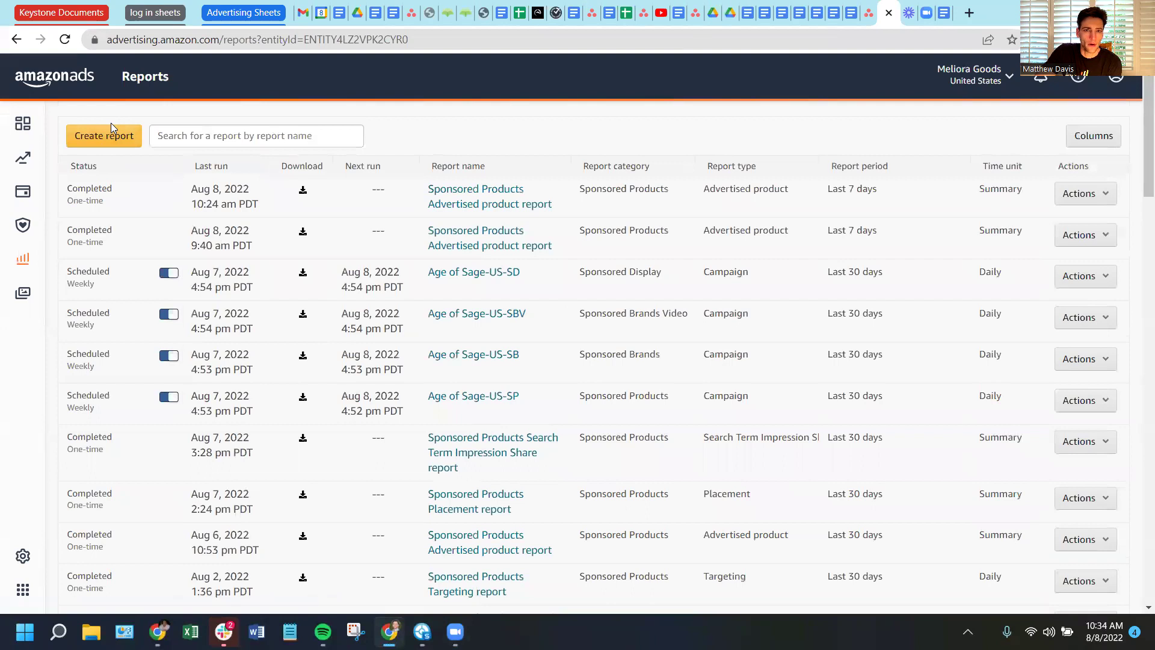
Start a new report with Sponsored Products category and Advertised product report type
left_click(110, 134)
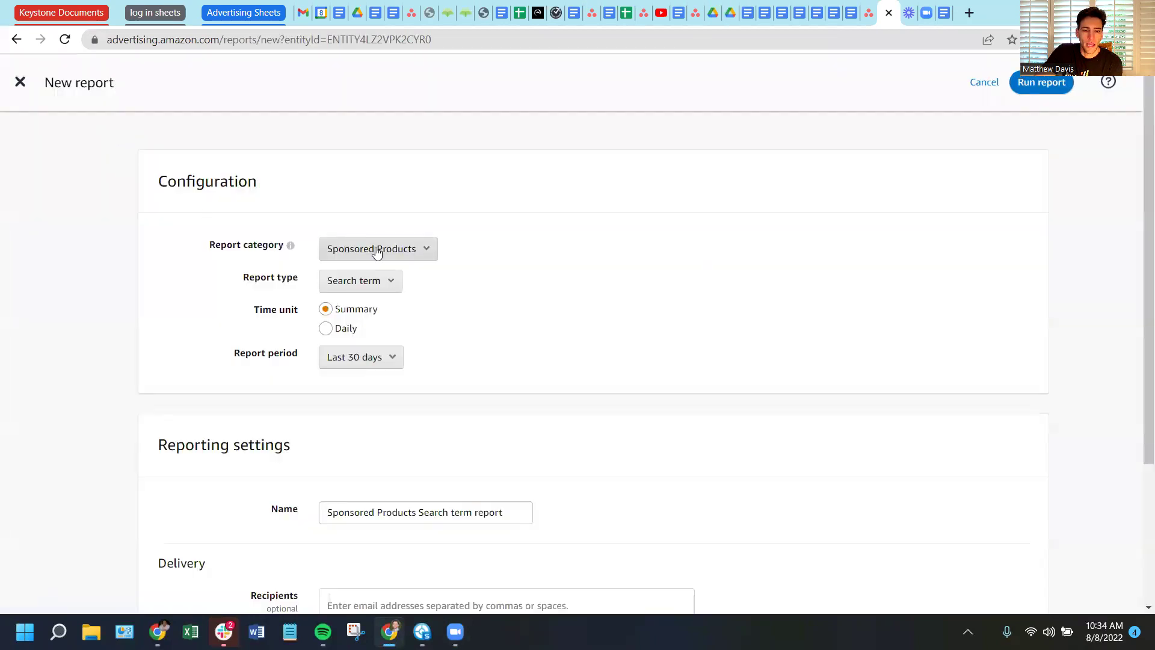
left_click(416, 255)
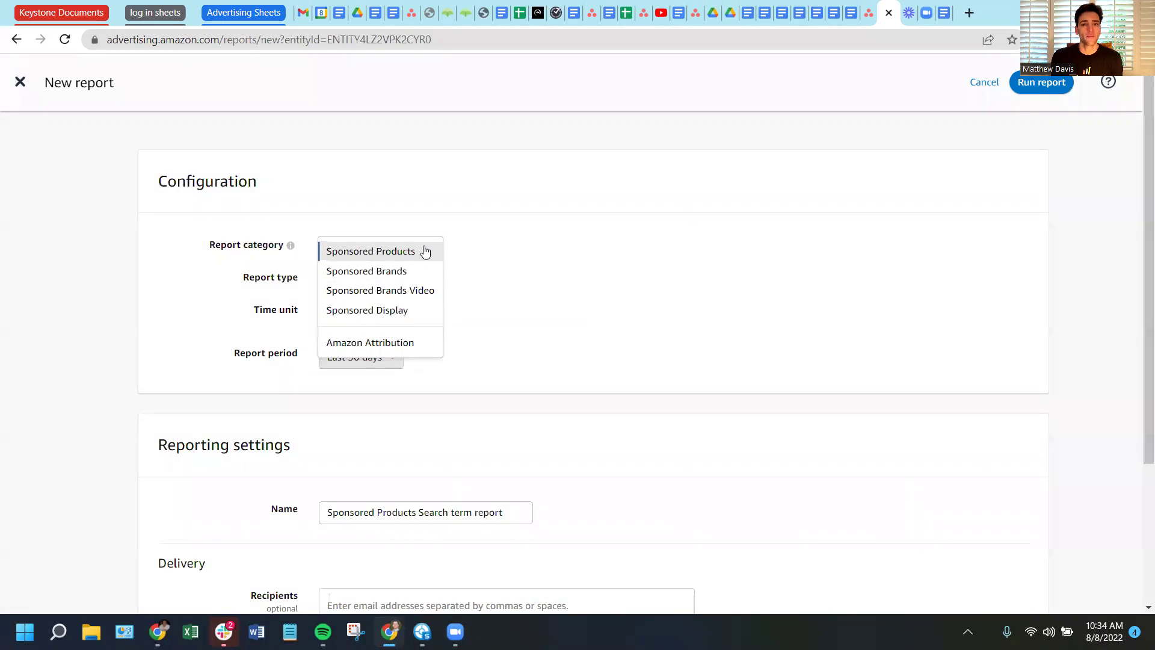
left_click(420, 250)
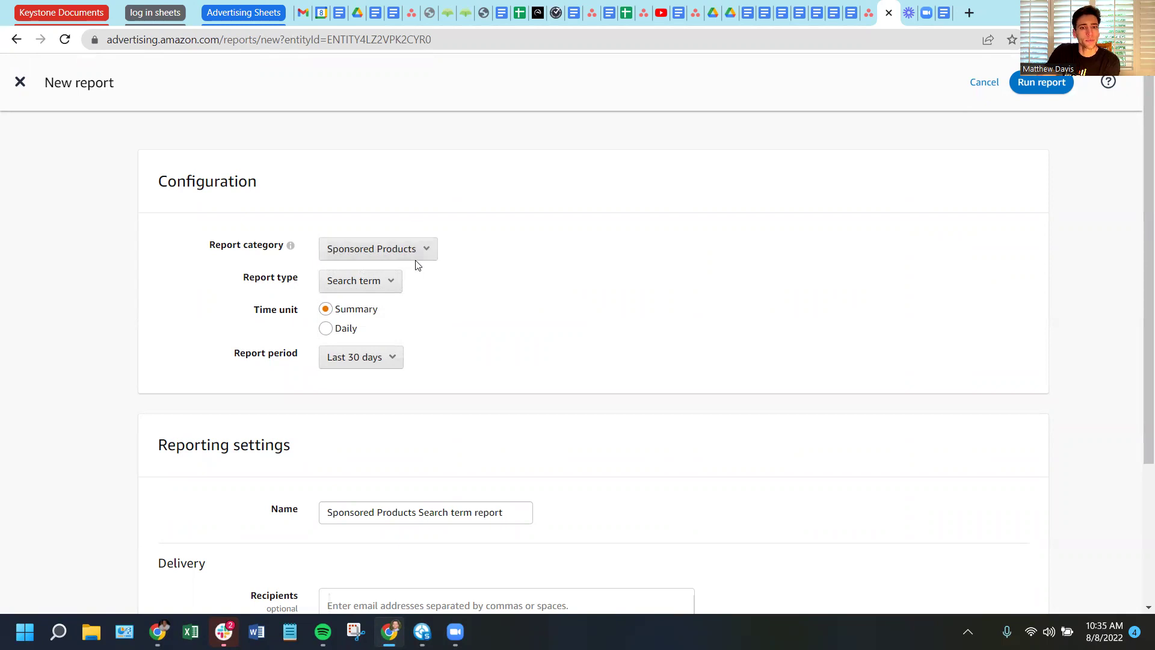
left_click(421, 256)
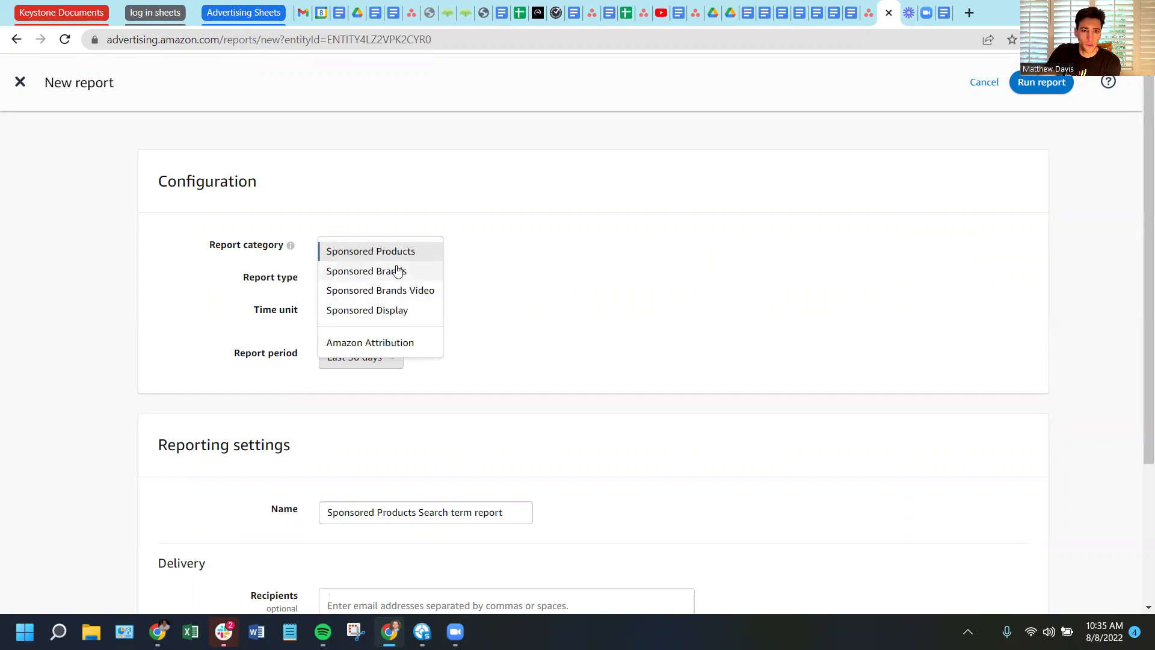
left_click(485, 230)
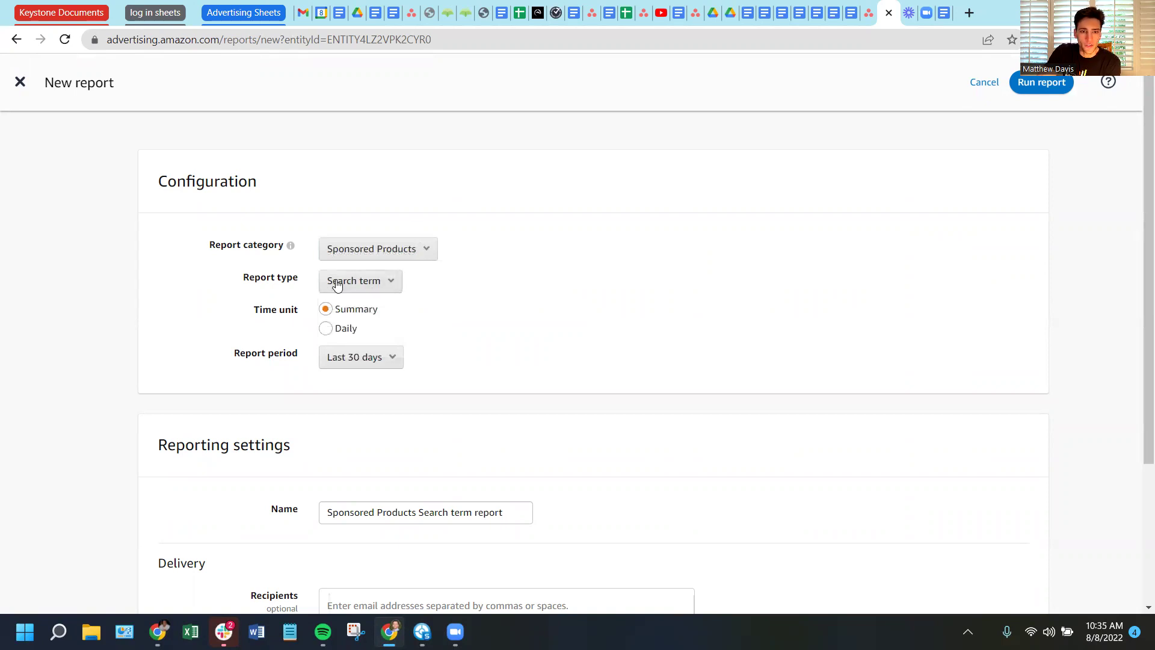
left_click(337, 283)
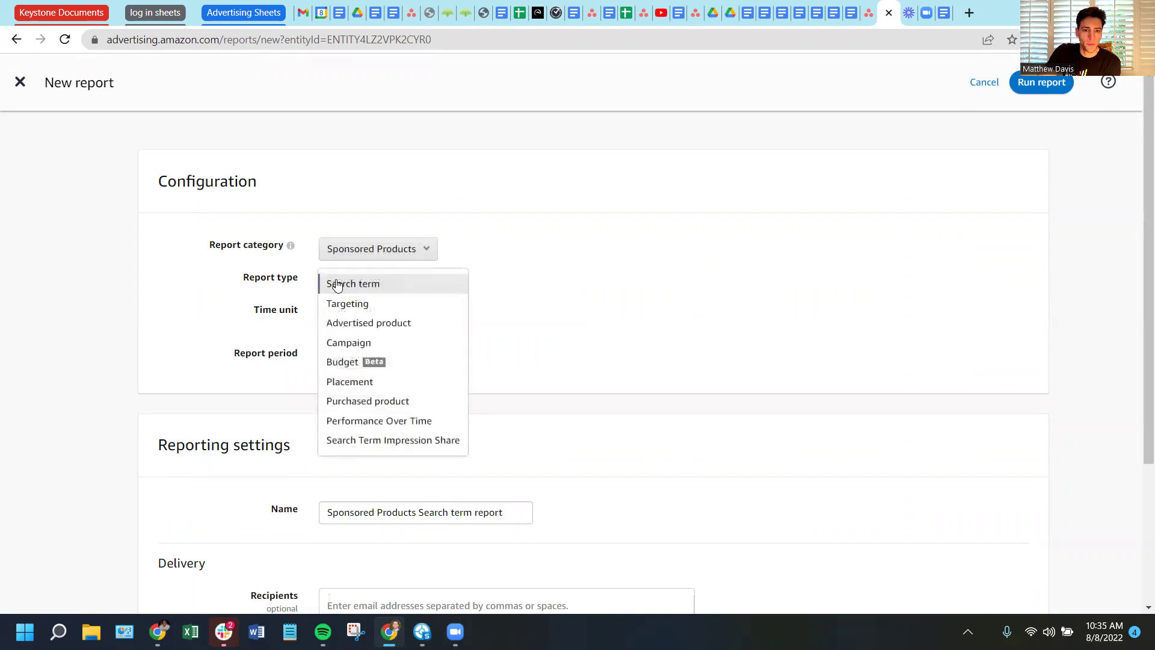
left_click(365, 328)
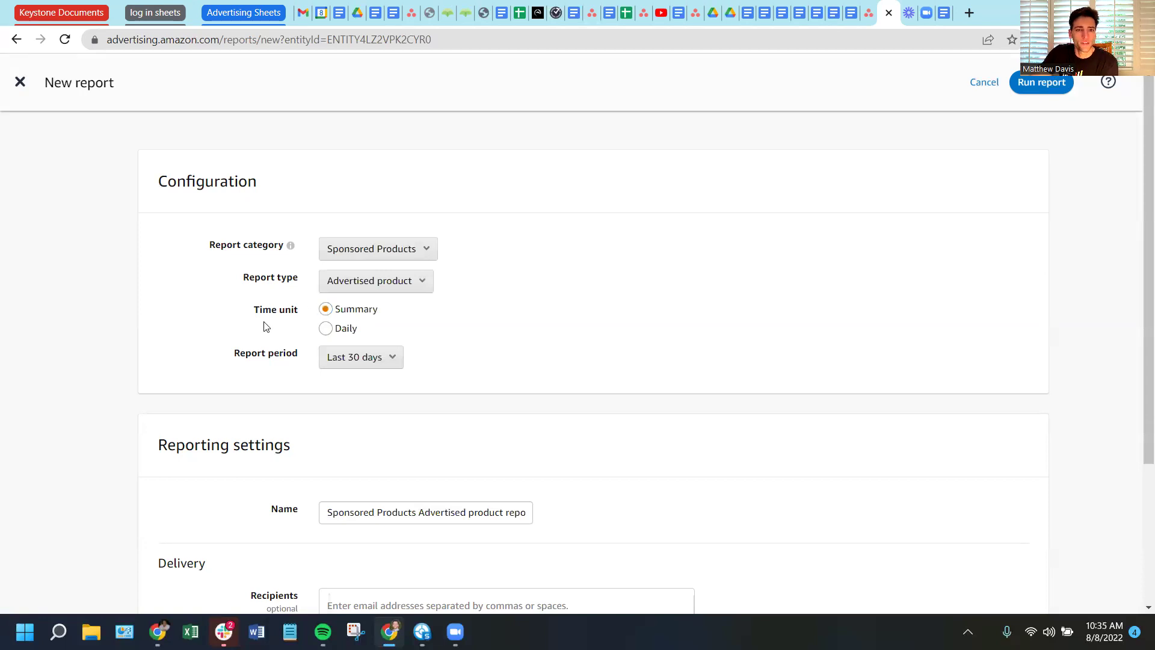
left_click(330, 364)
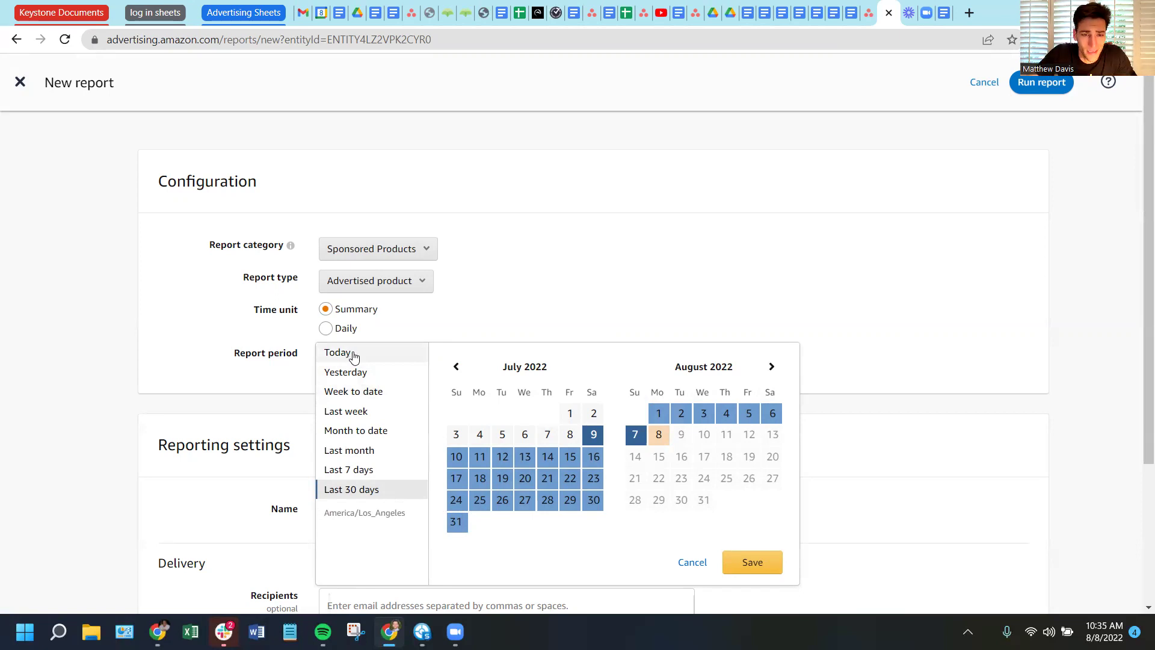
Set the report period to Last 7 days
left_click(363, 472)
scroll(800, 281, "down", 3)
scroll(792, 284, "up", 3)
scroll(484, 323, "down", 3)
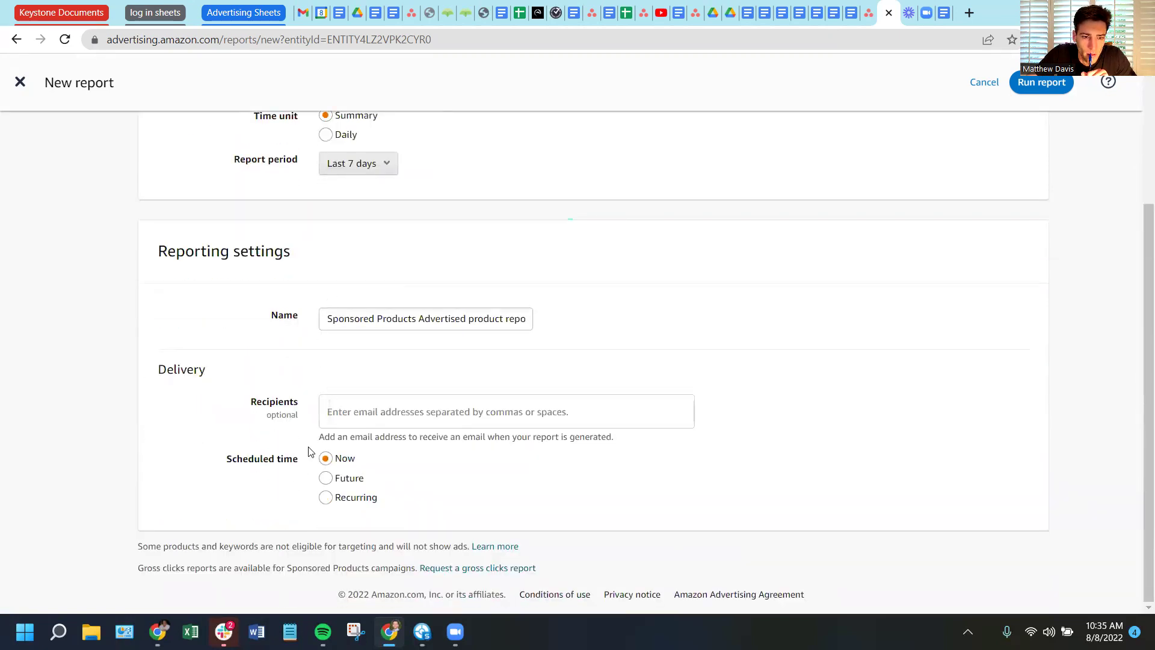
scroll(286, 353, "up", 2)
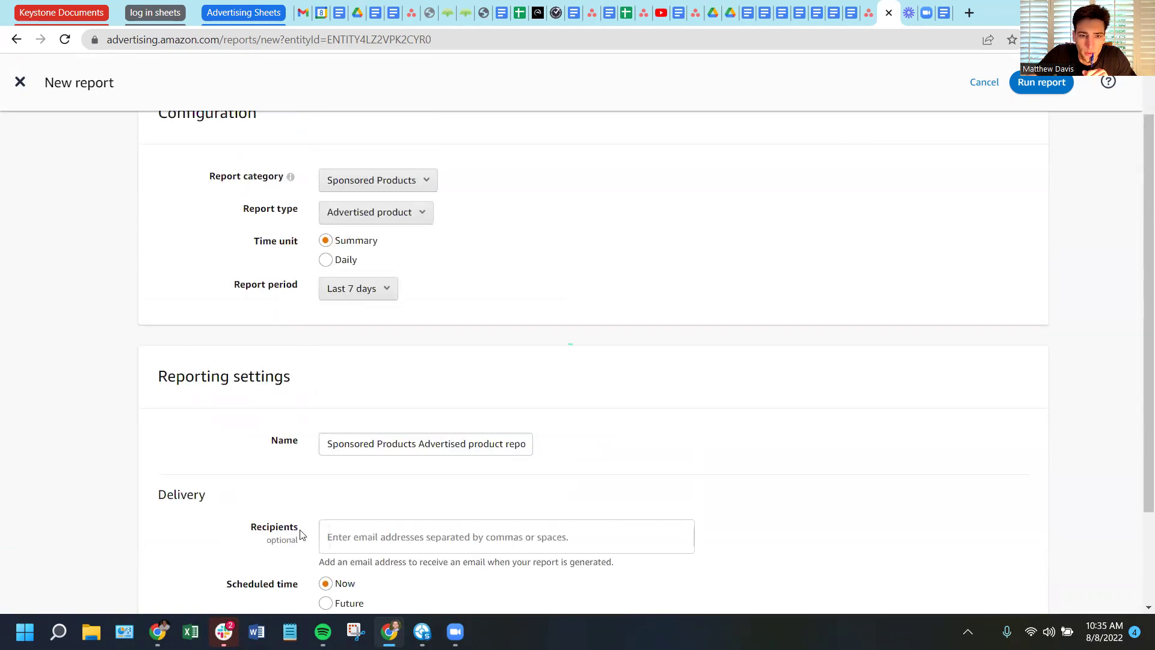
left_click(405, 539)
scroll(319, 227, "down", 2)
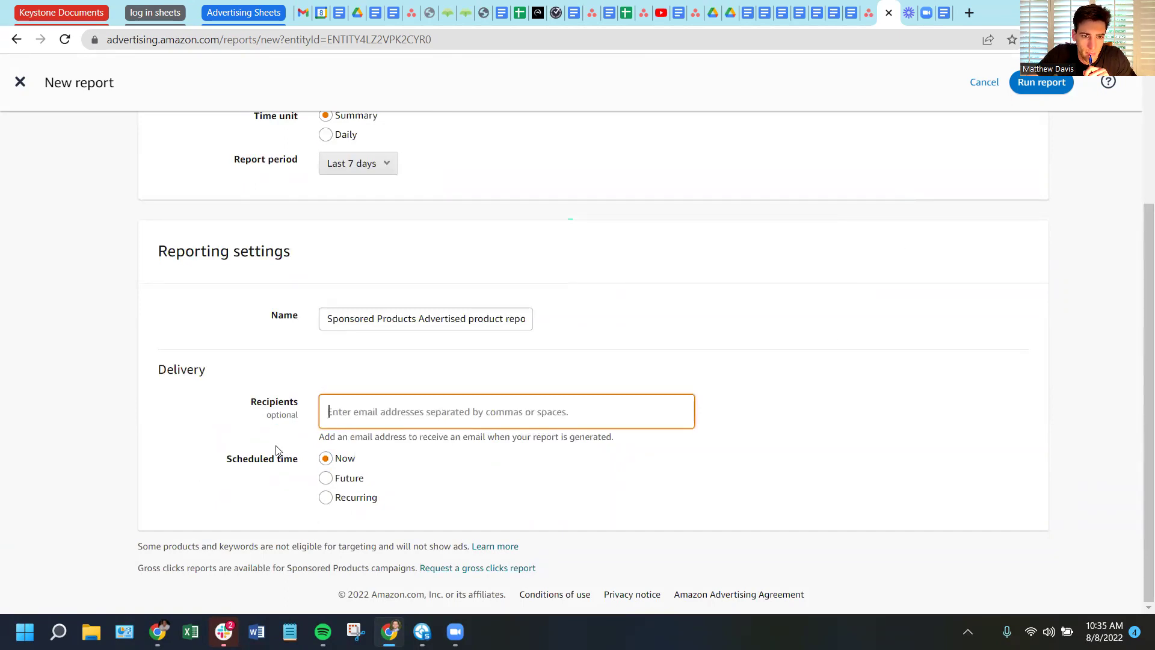
scroll(884, 245, "up", 3)
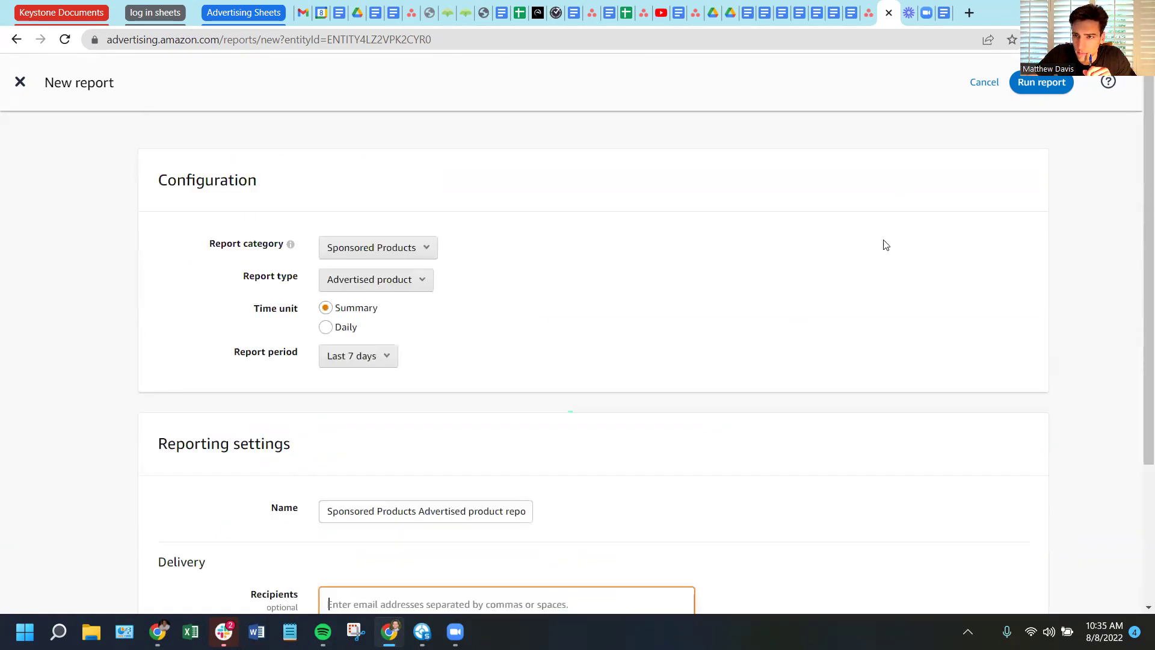
Run the report, then download the completed file and open it in Excel
left_click(1025, 85)
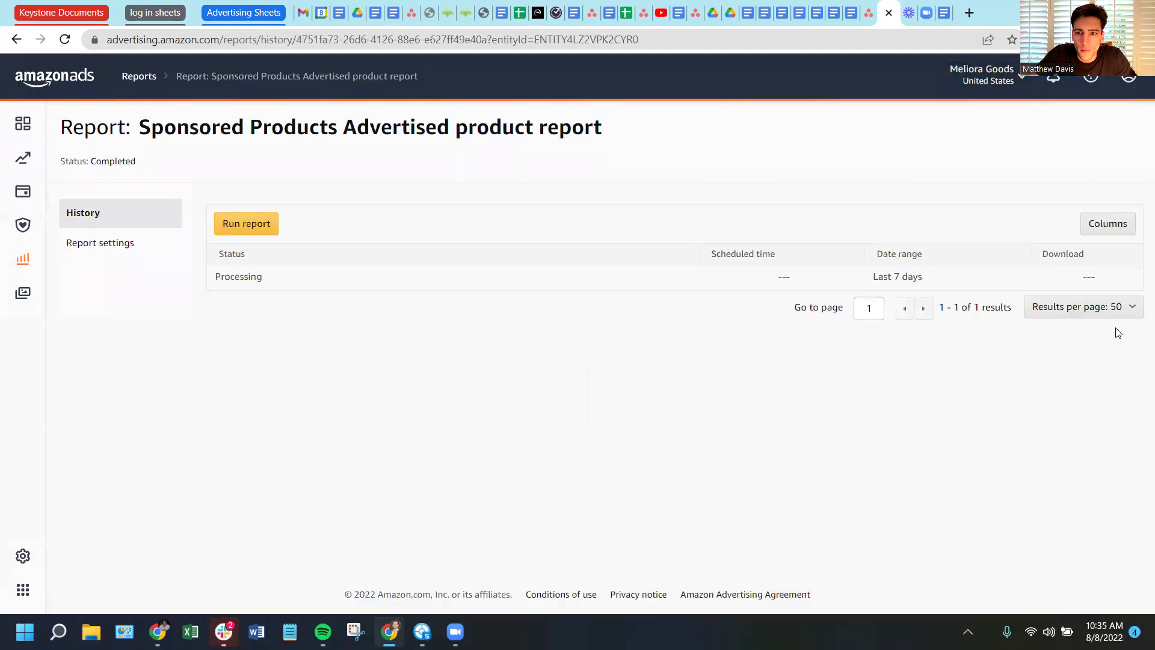
left_click_drag(1075, 279, 1112, 278)
left_click(65, 40)
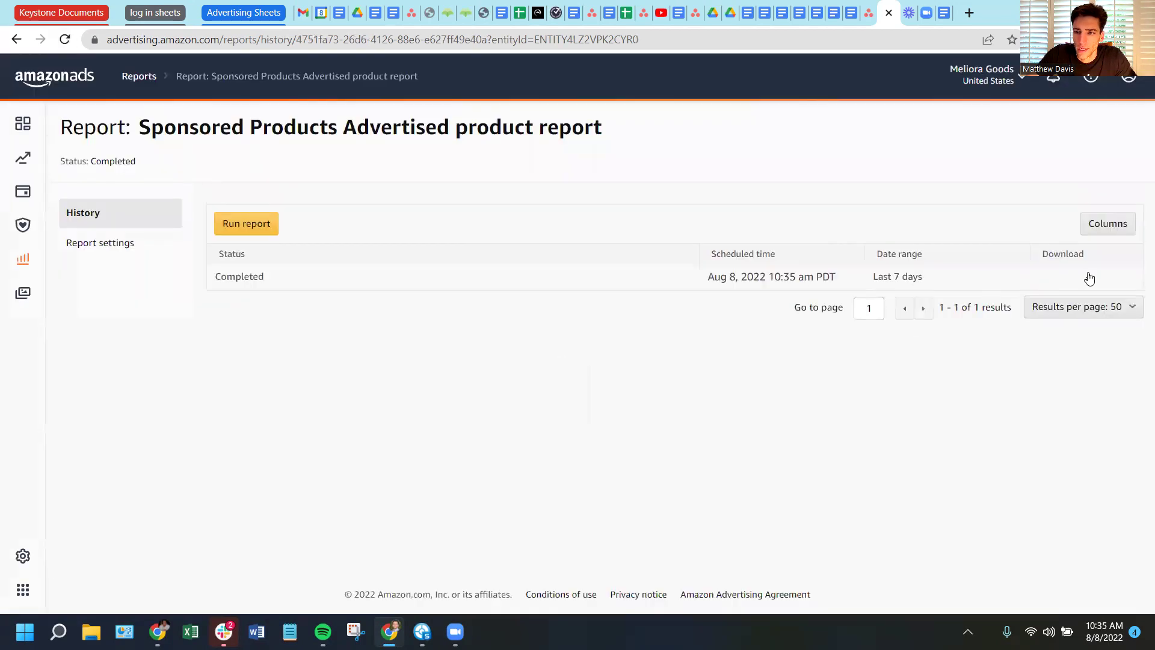
left_click(1089, 277)
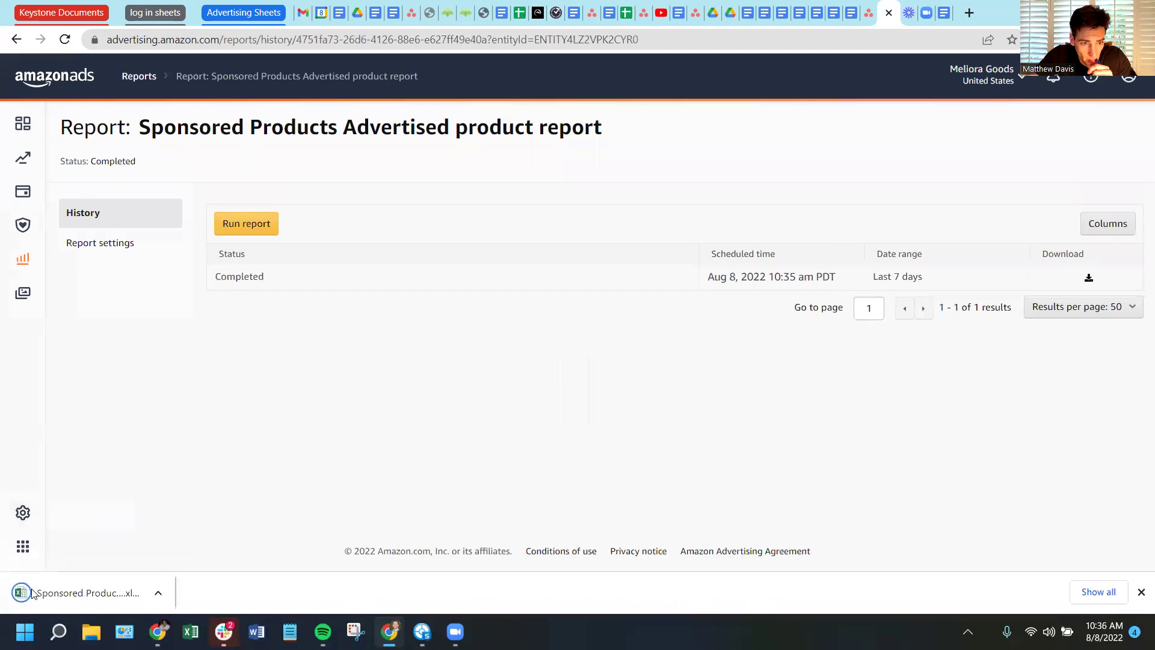
left_click(33, 593)
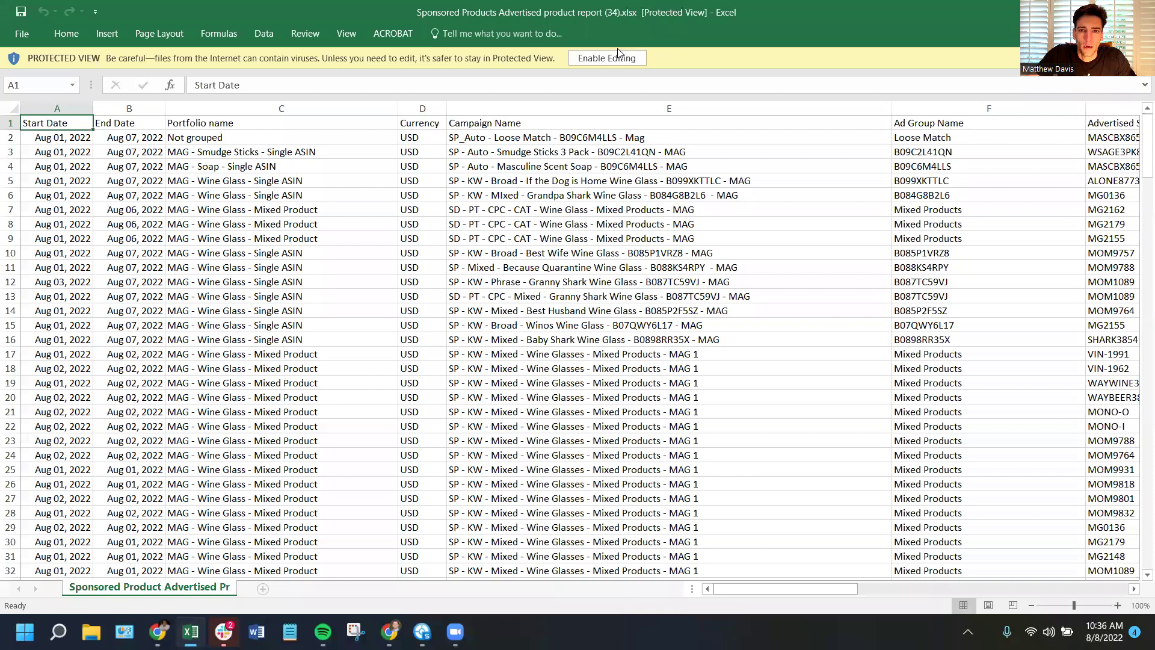
Enable editing on the downloaded report and inspect the Advertised SKU and ASIN columns
left_click(618, 56)
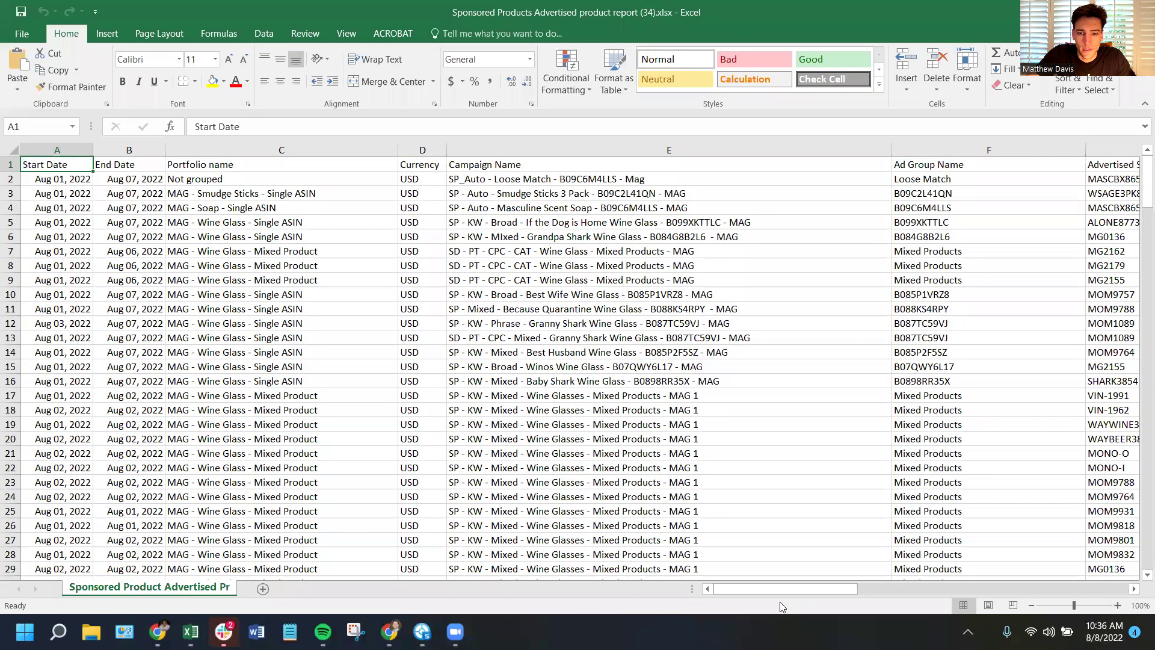
left_click_drag(781, 589, 904, 592)
left_click(692, 220)
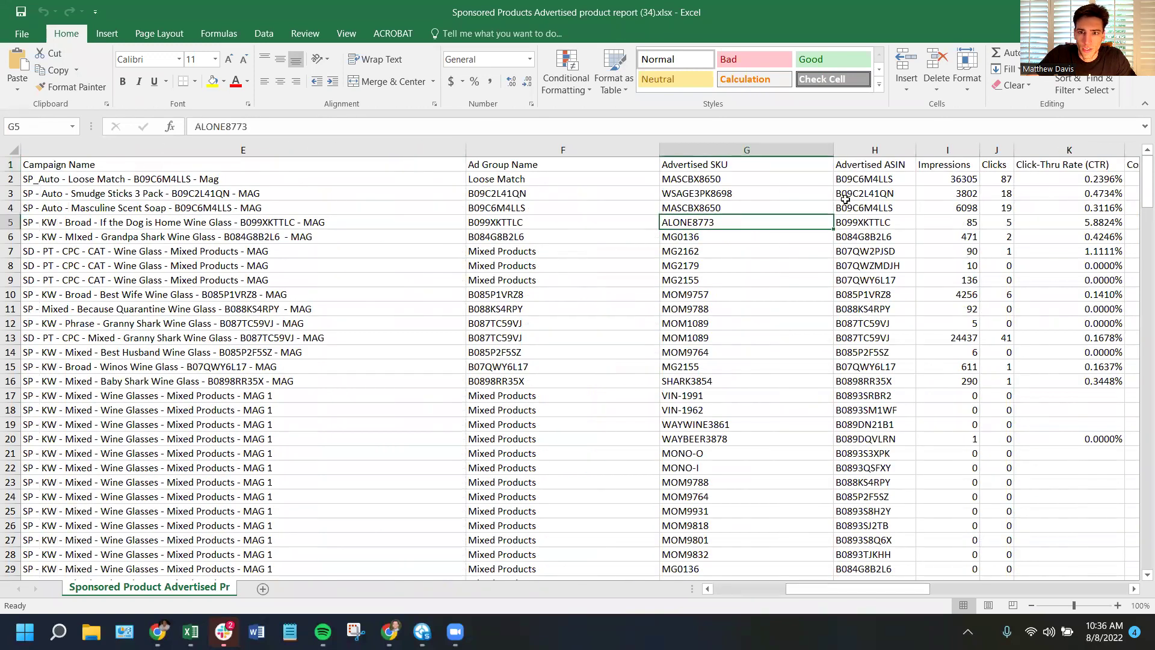
left_click(859, 208)
left_click_drag(859, 588, 256, 565)
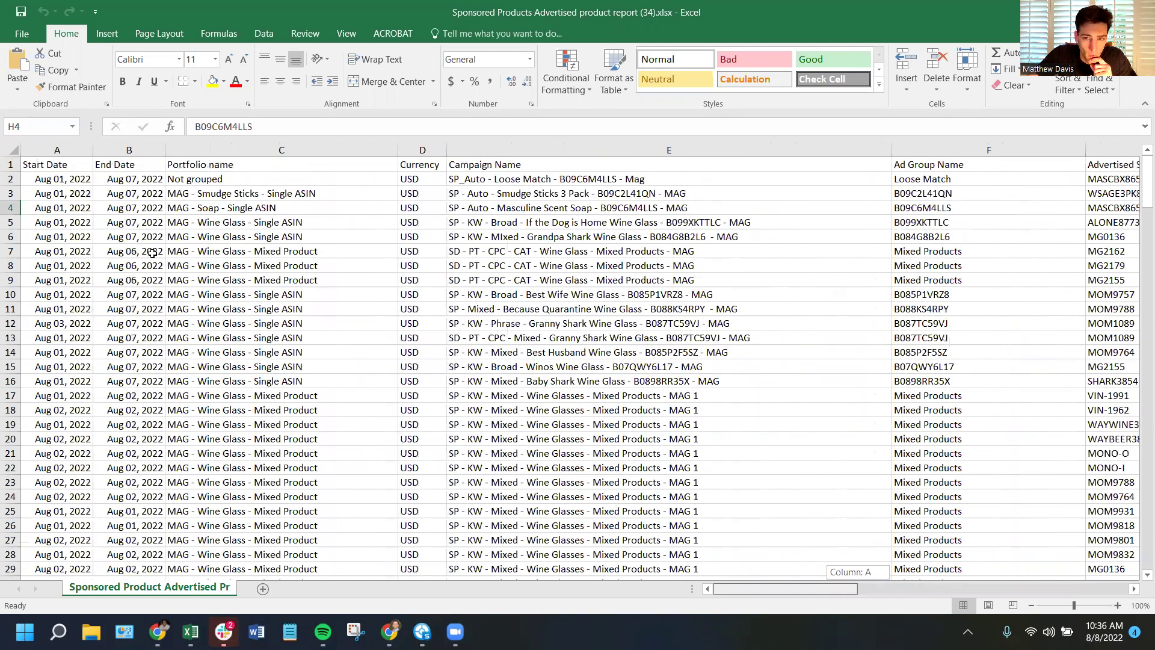
Review the Clicks, Spend and 7 Day Total Sales columns across the sheet
left_click_drag(192, 243, 192, 243)
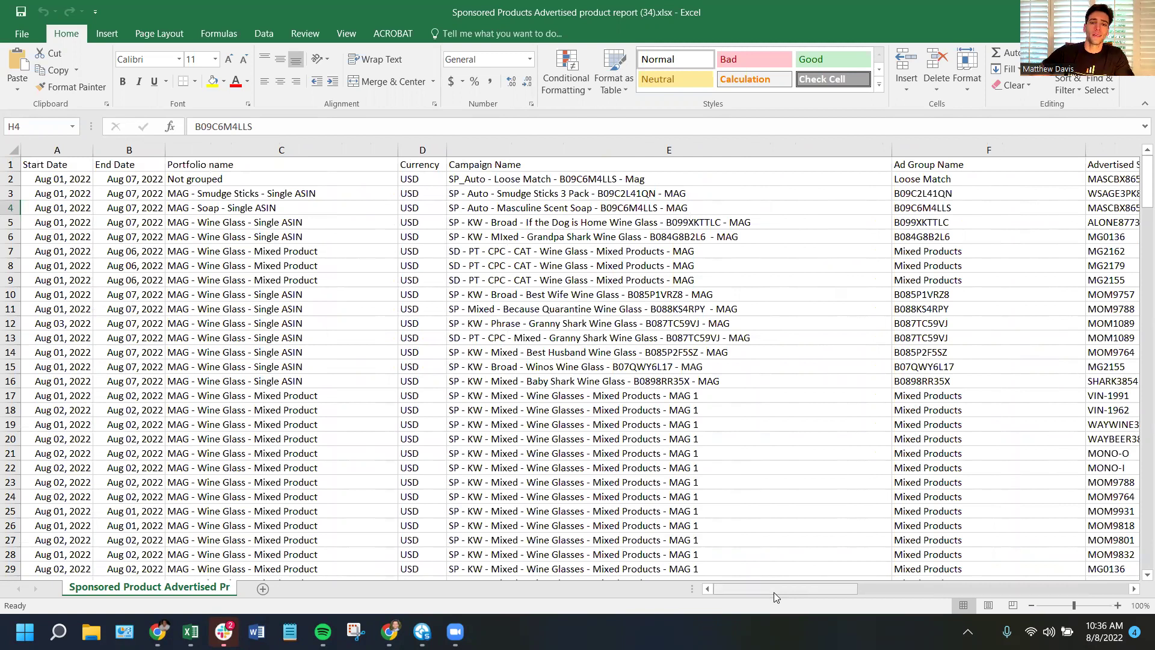
left_click_drag(773, 591, 472, 611)
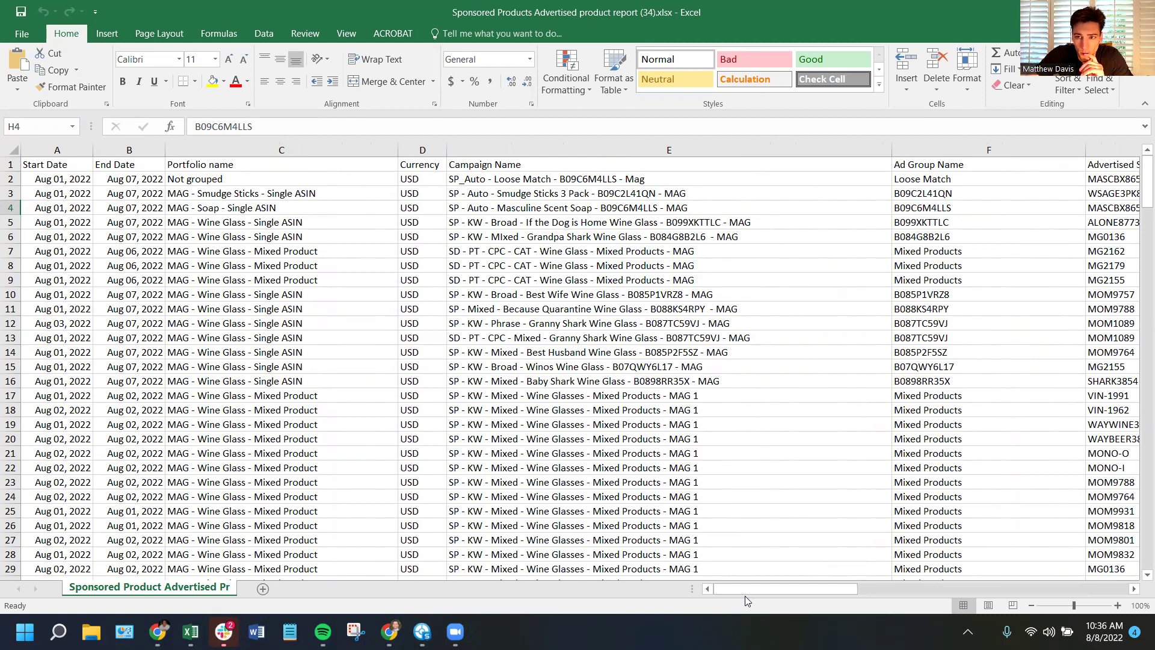
left_click_drag(747, 593, 887, 591)
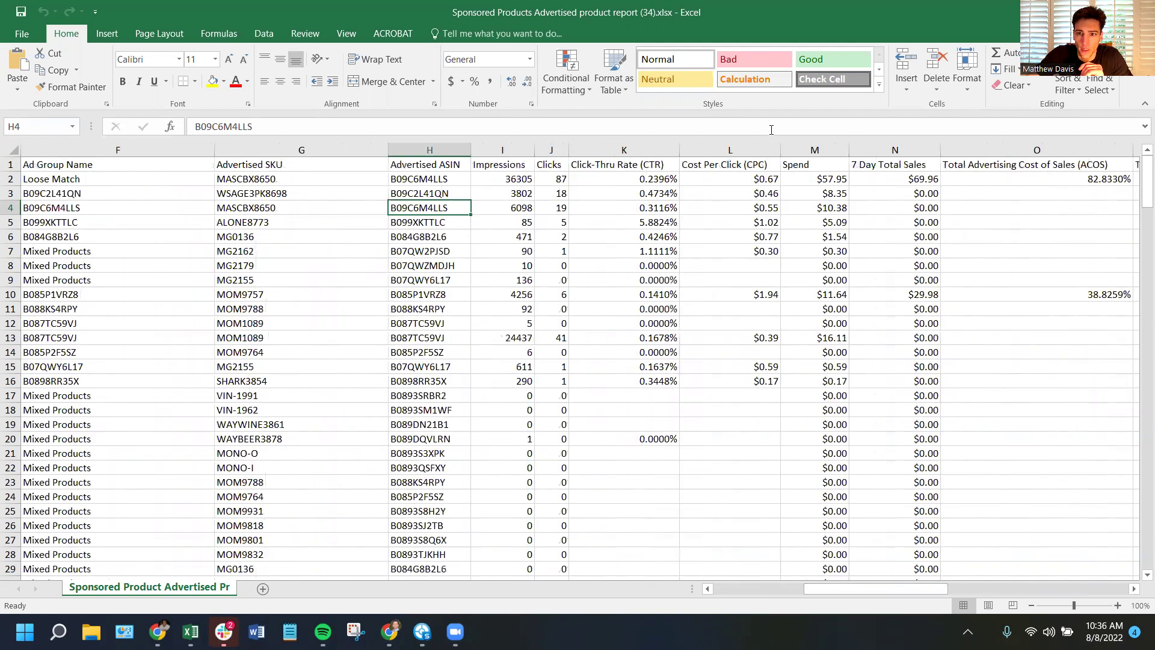
left_click(879, 179)
left_click(882, 164)
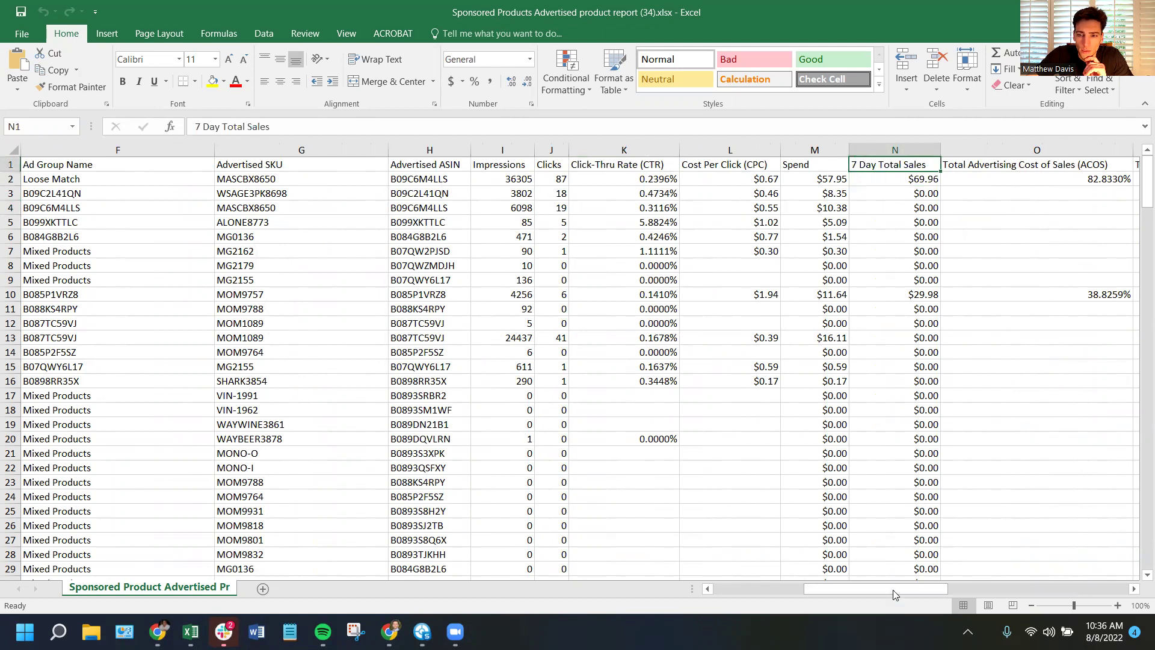
left_click_drag(896, 591, 752, 591)
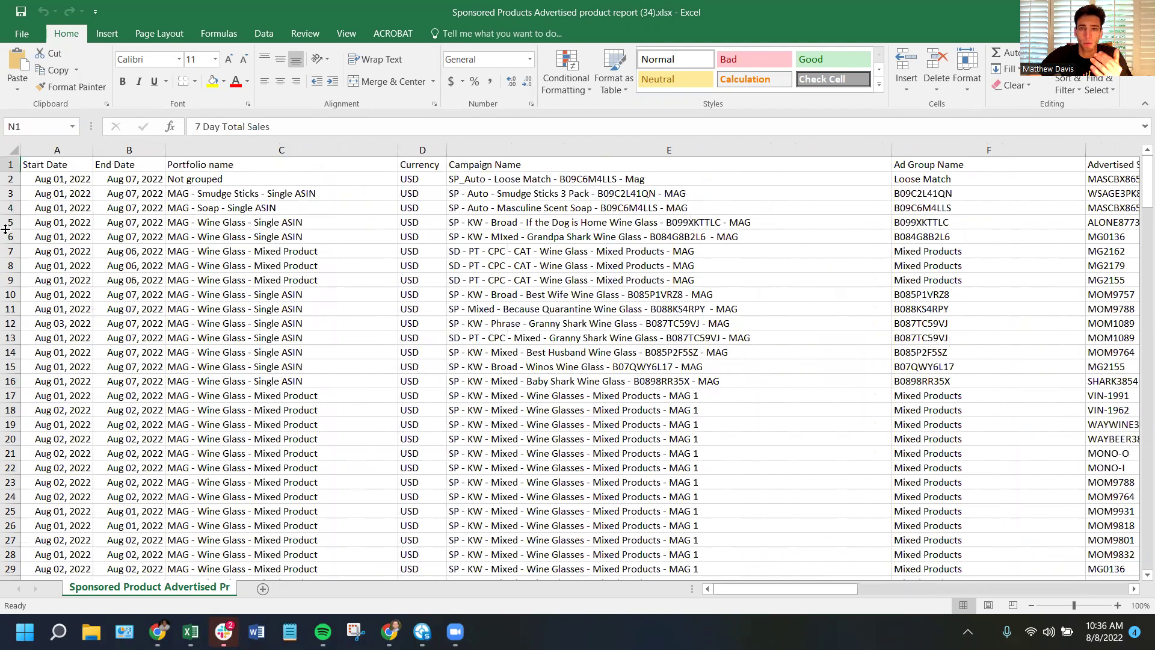
Insert a PivotTable from the report range A1:W228 on a new worksheet
left_click(117, 37)
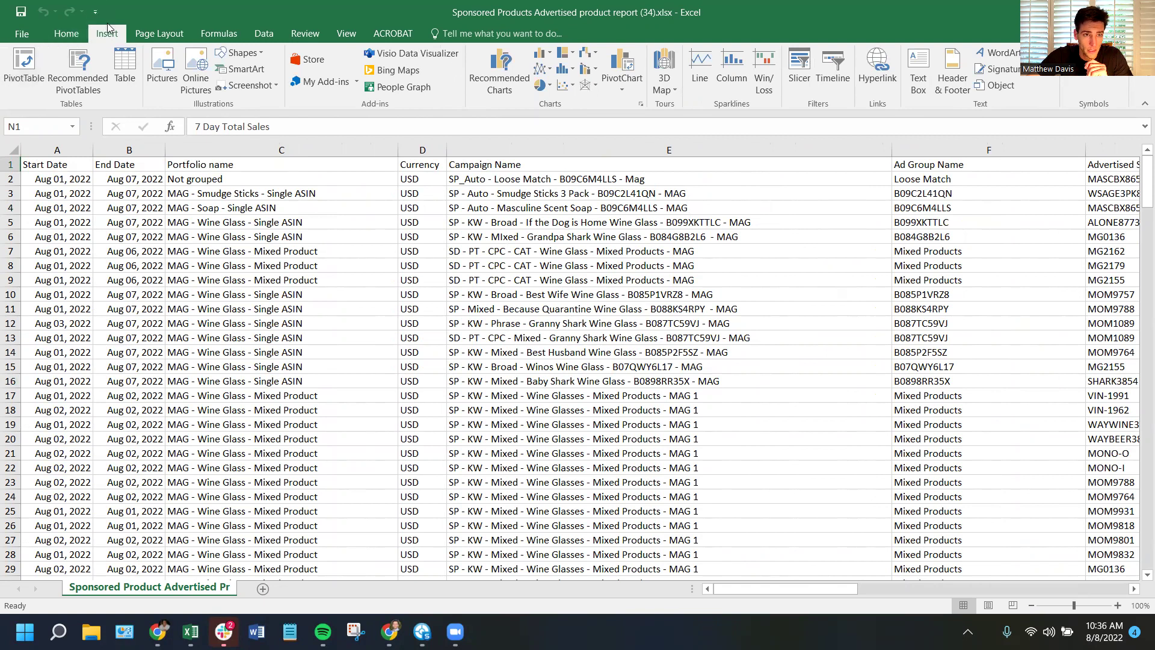
left_click(19, 74)
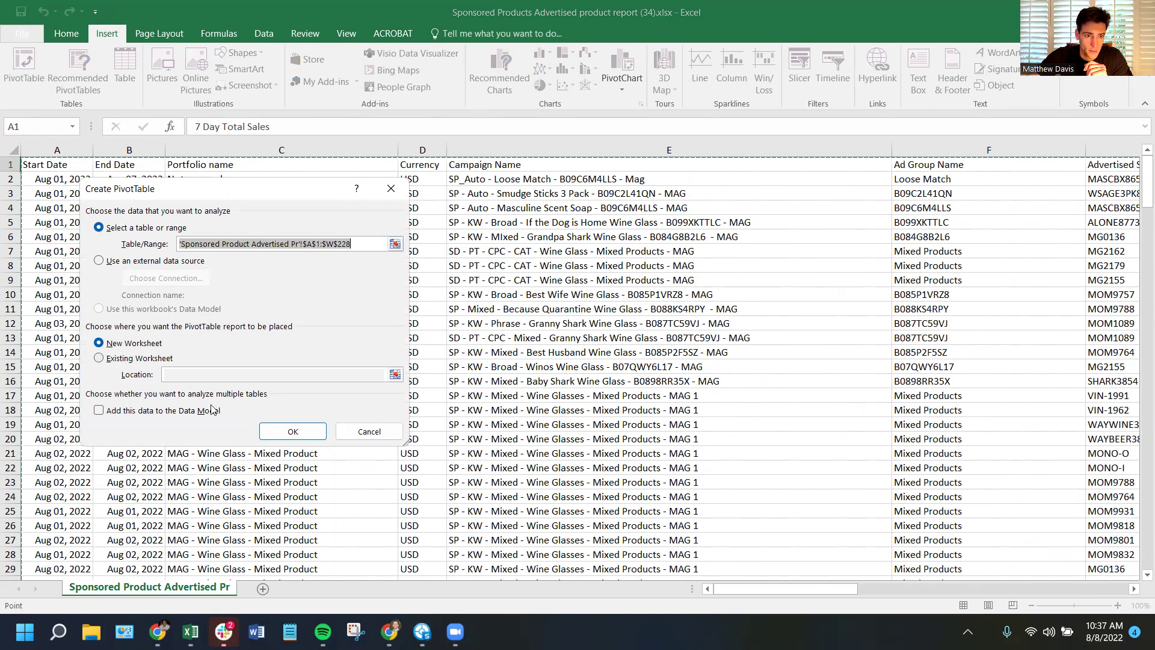
left_click(281, 438)
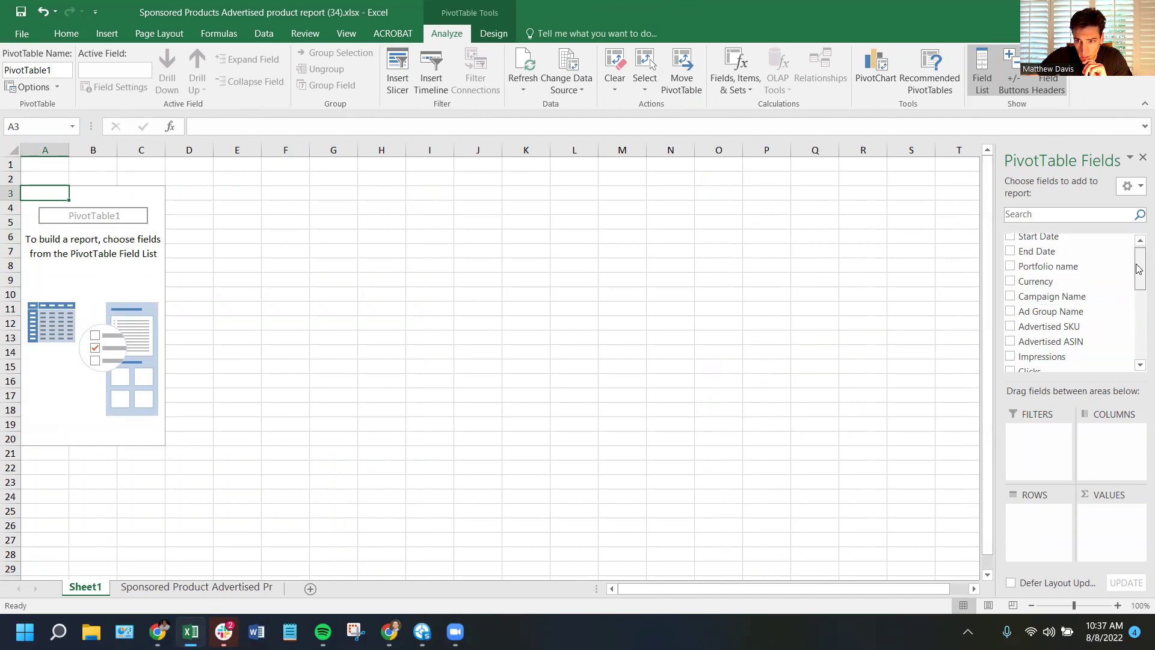
Add Advertised ASIN as pivot rows and rename the Row Labels header to 'Advertised ASIN'
left_click_drag(1138, 265, 1109, 274)
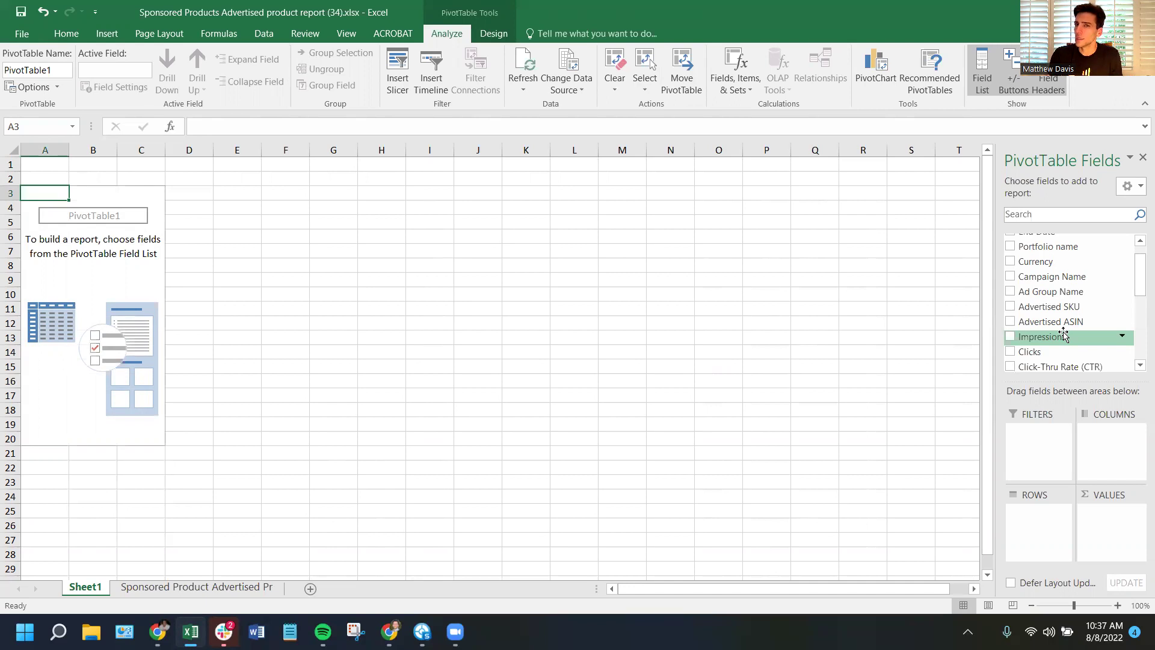
left_click(1011, 323)
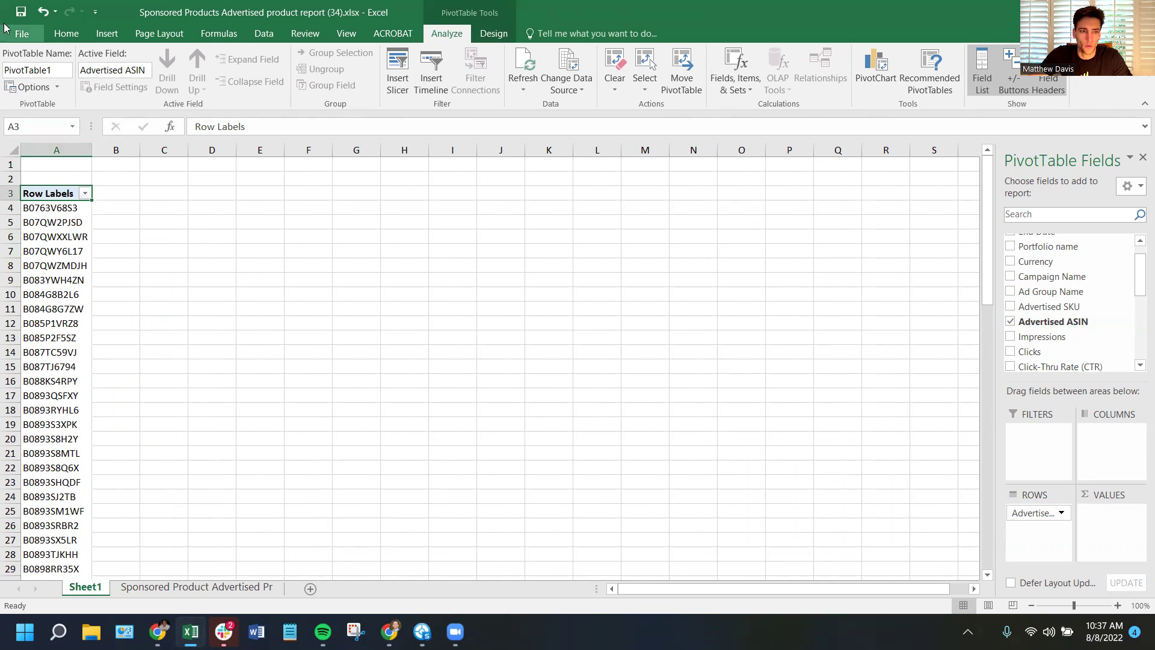
left_click(302, 129)
key("ctrl+shift+Left")
key("ctrl+shift+Left")
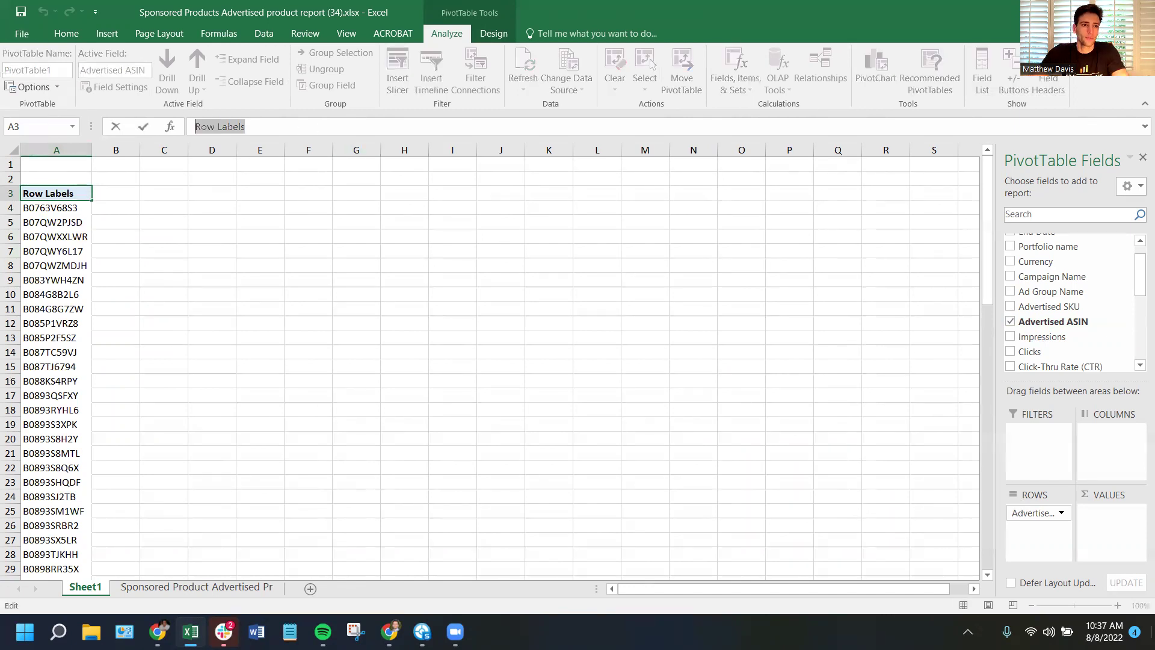
type("Adve")
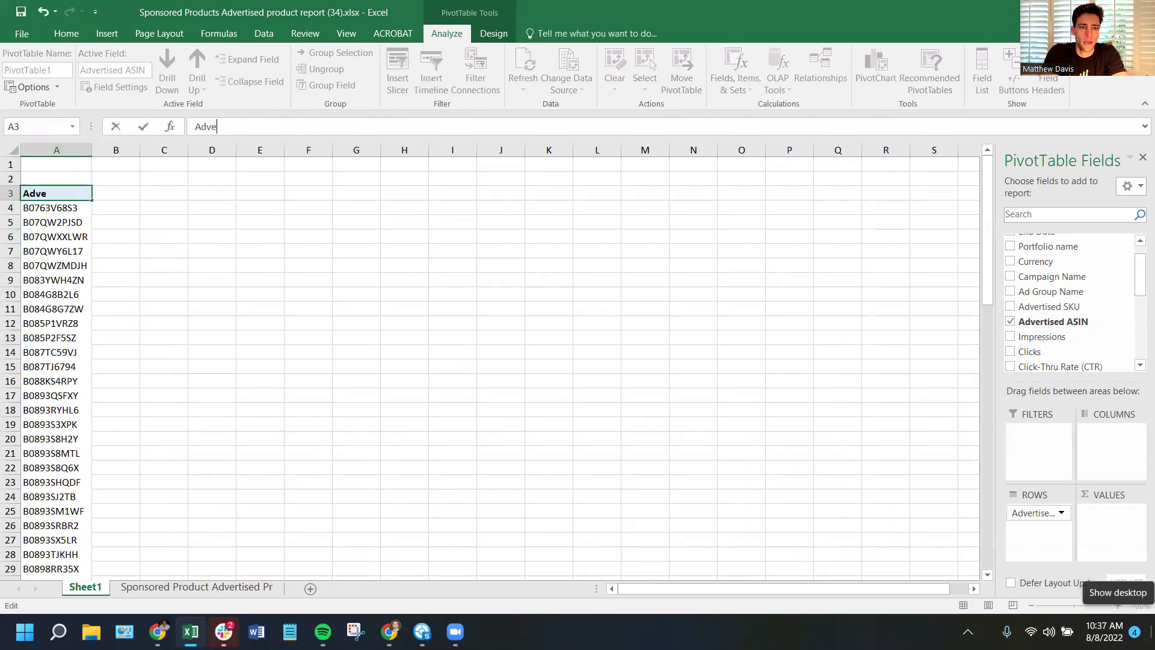
type("rtised ASIN")
key("Return")
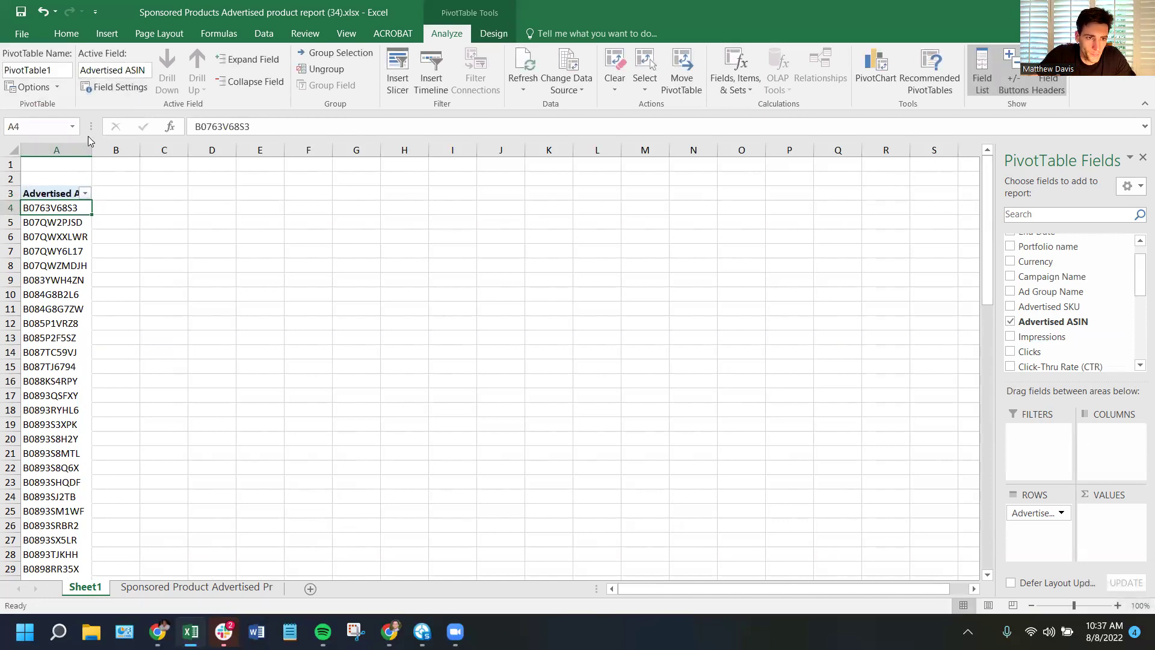
Widen column A and add Clicks, Spend, 7 Day Total Orders (#) and 7 Day Total Sales as values
left_click_drag(95, 149, 147, 150)
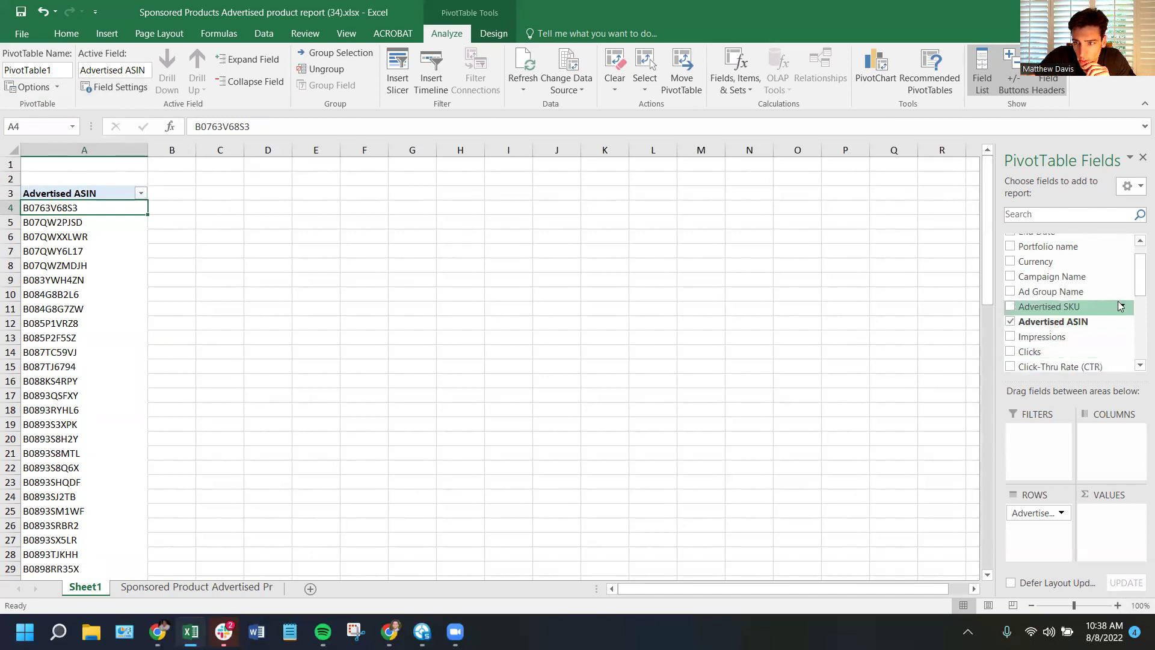
scroll(1138, 284, "down", 2)
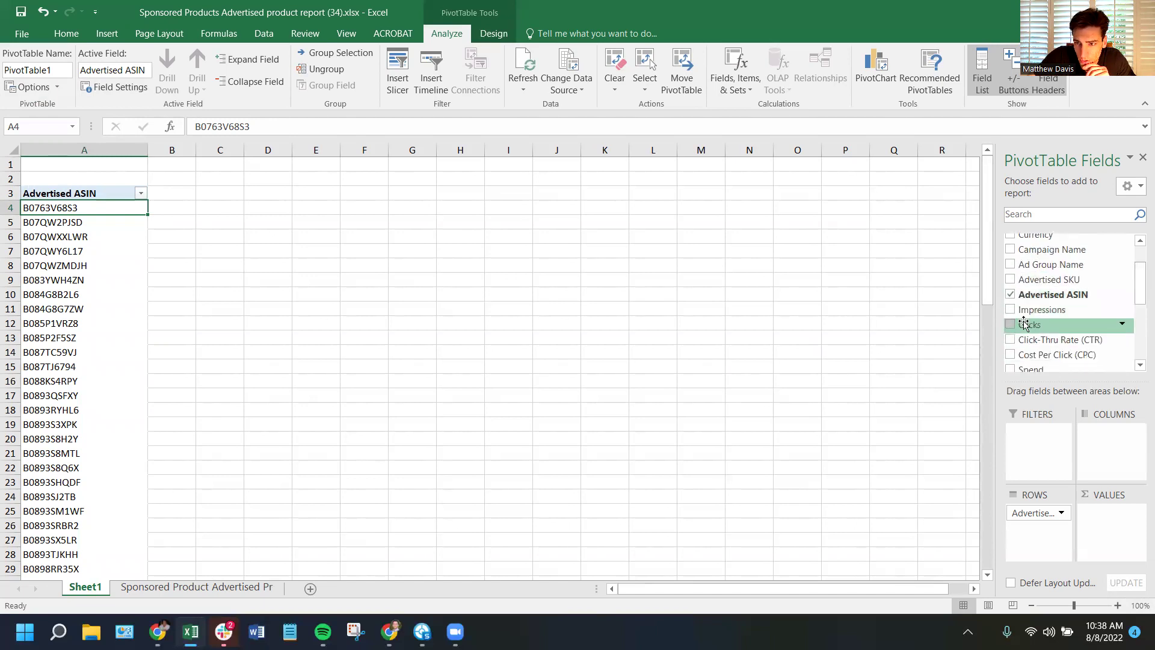
scroll(1139, 292, "down", 1)
scroll(1139, 292, "down", 2)
scroll(1139, 292, "up", 2)
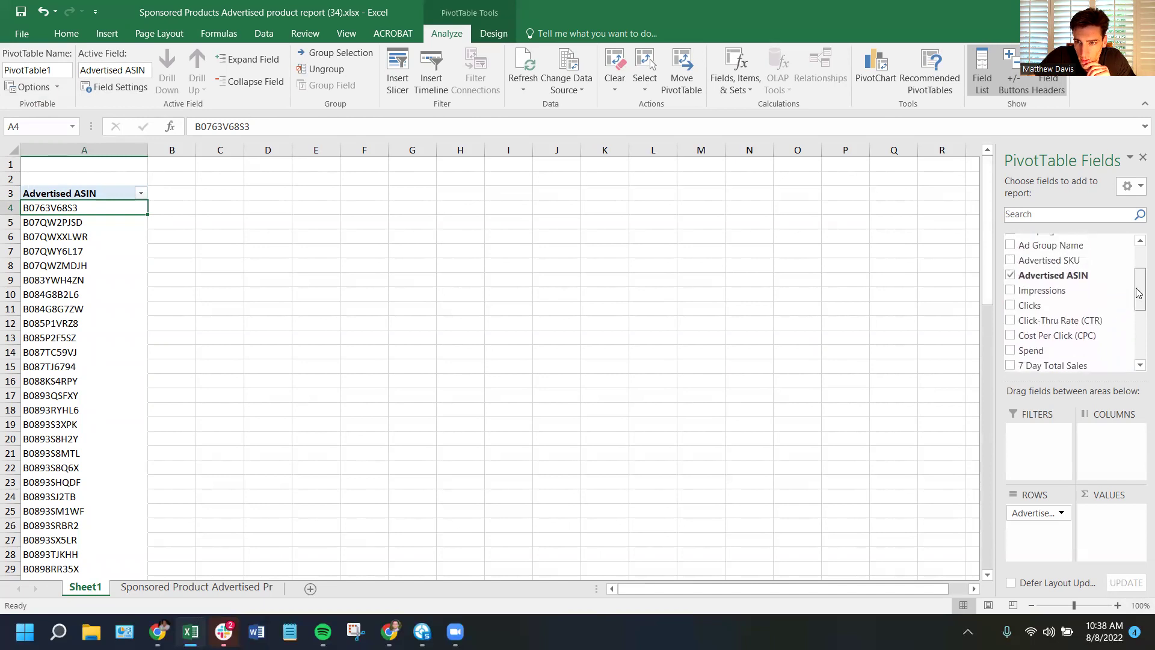
left_click(1010, 307)
left_click(1014, 349)
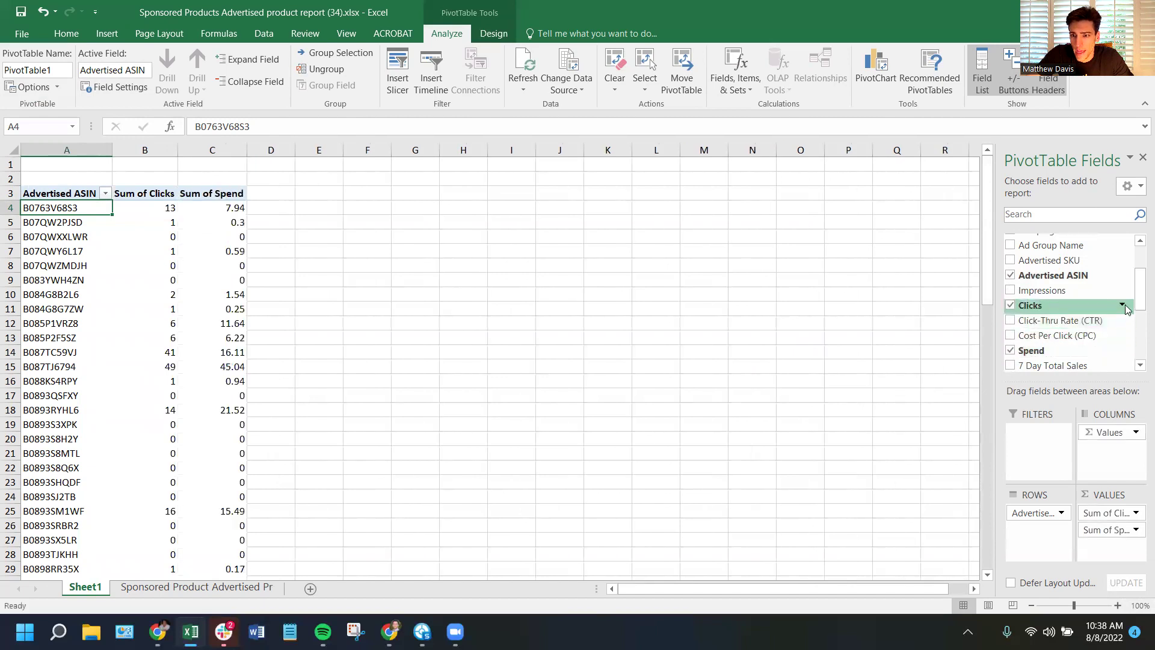
scroll(1139, 310, "down", 3)
scroll(1138, 309, "down", 2)
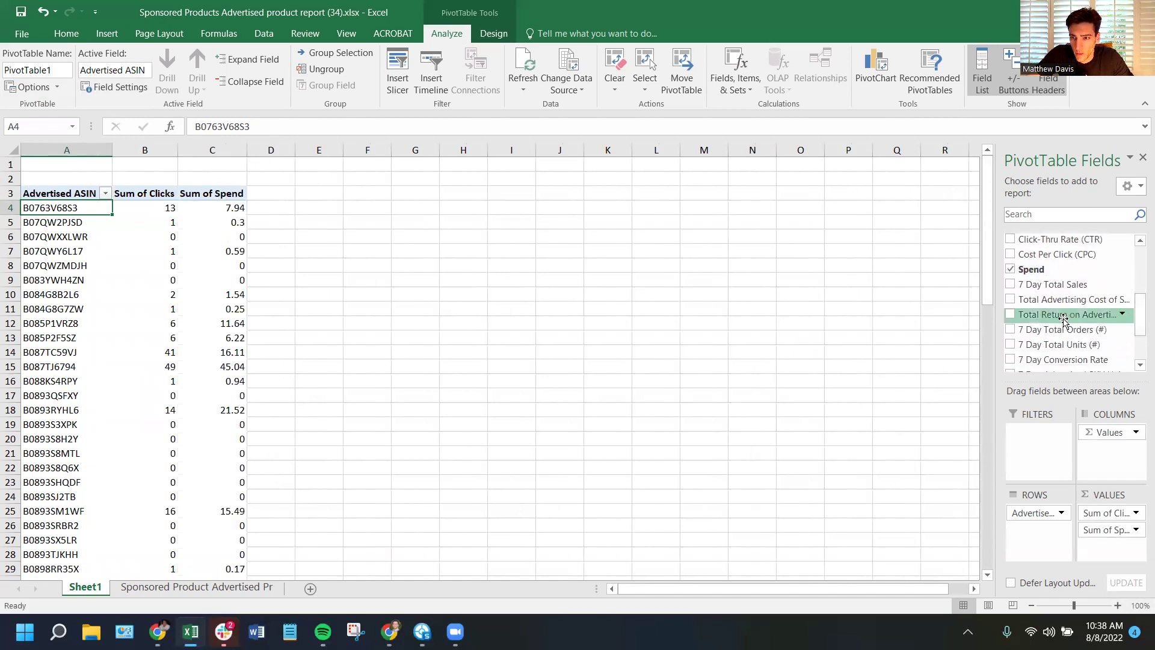
left_click(1011, 330)
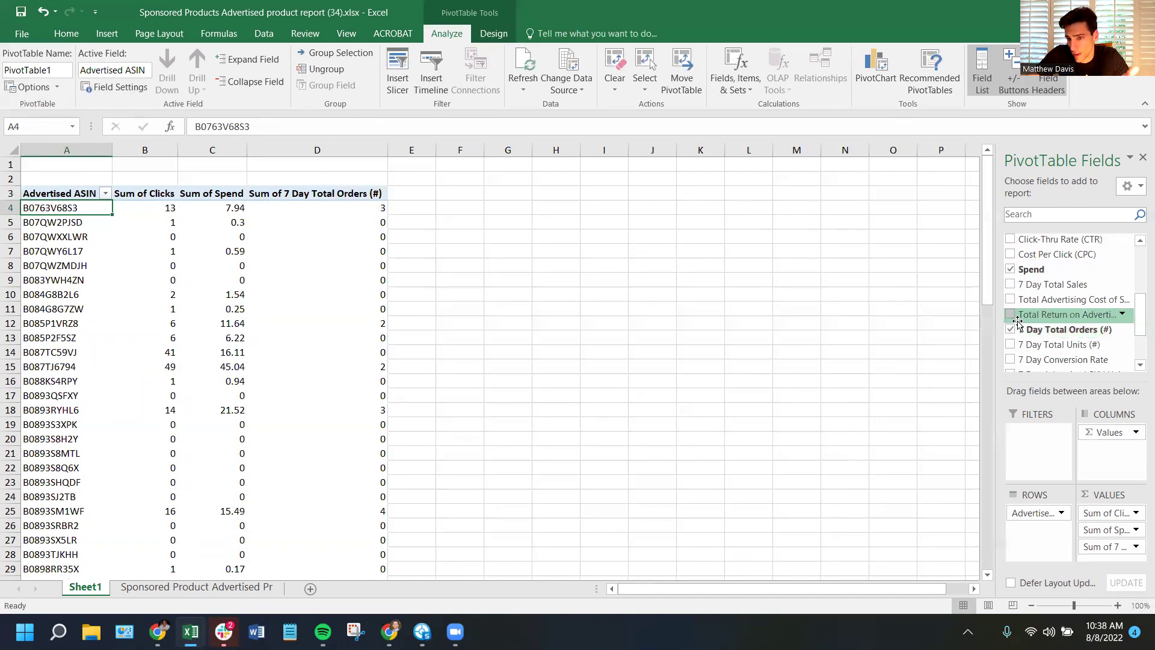
left_click(1011, 286)
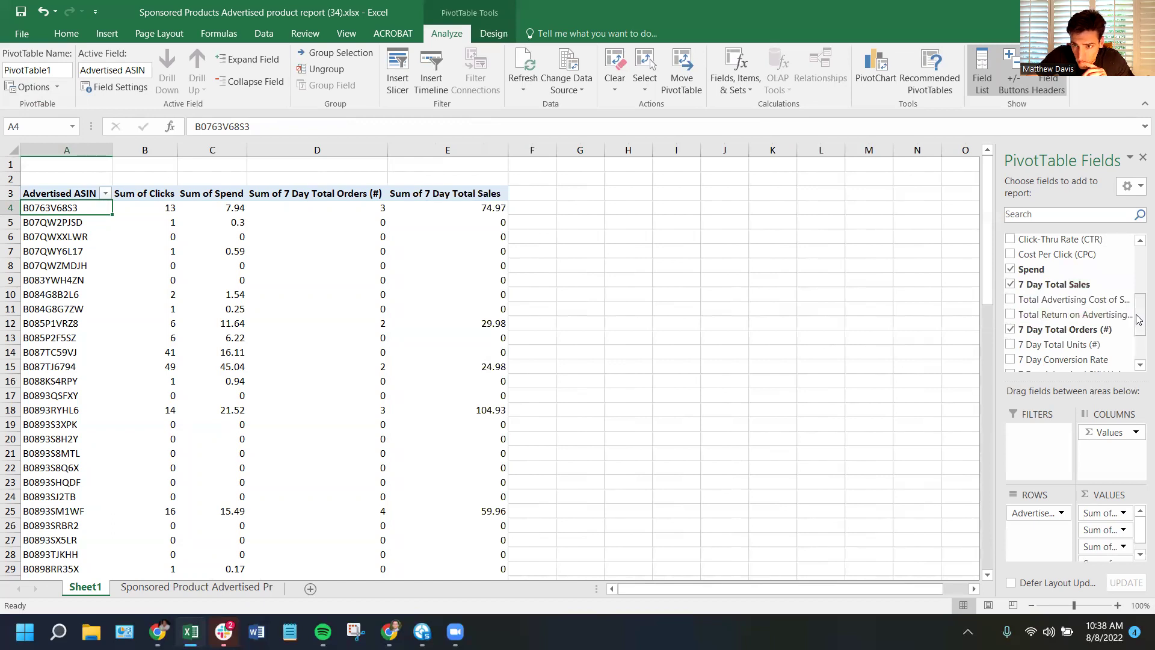
Copy the whole pivot table range A3:E80
left_click_drag(1138, 320, 1139, 247)
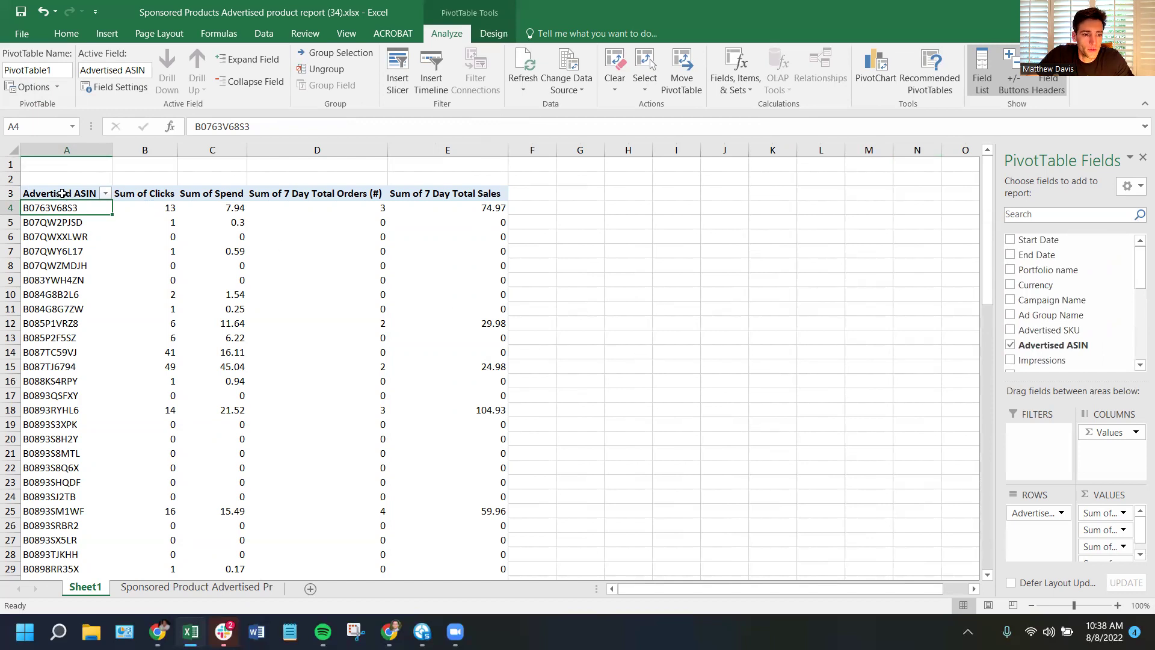
left_click_drag(62, 193, 488, 514)
key("ctrl+c")
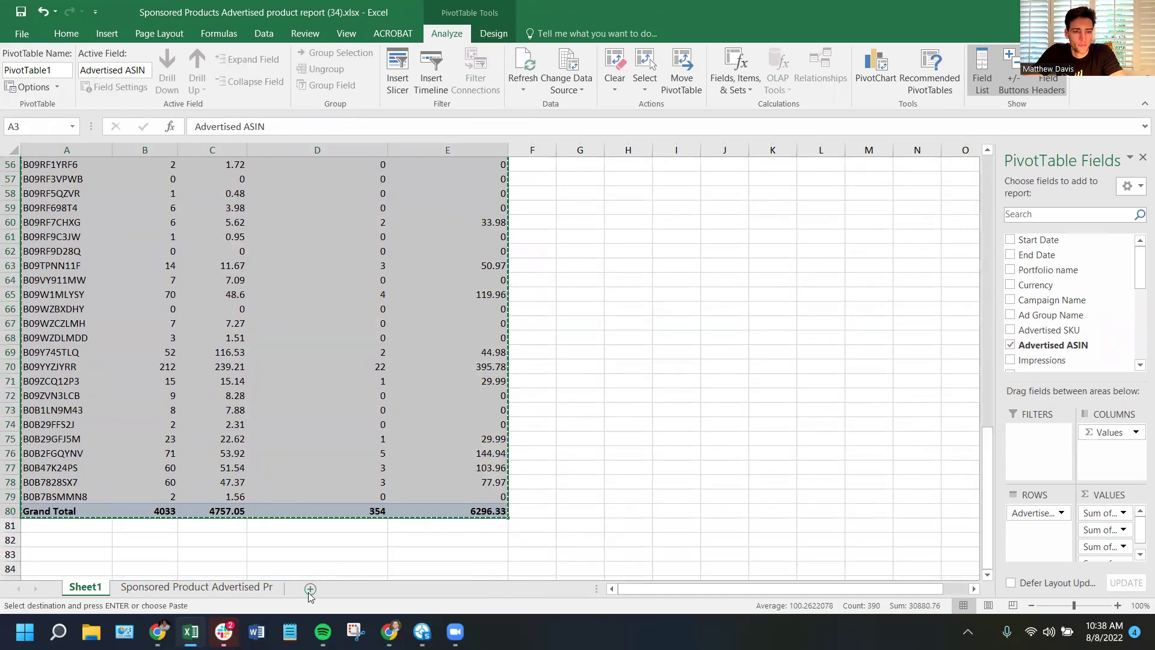
Paste the pivot table into a new Sheet2 and widen columns E and A to show full headers and ASINs
left_click(310, 589)
key("ctrl+v")
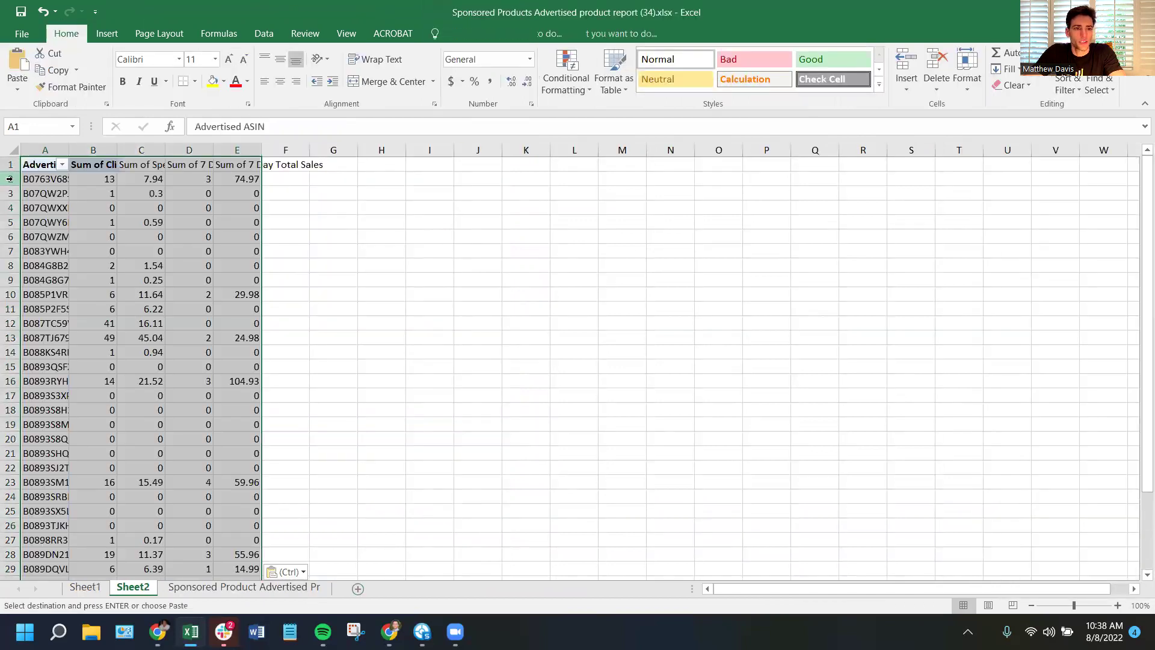
left_click(333, 267)
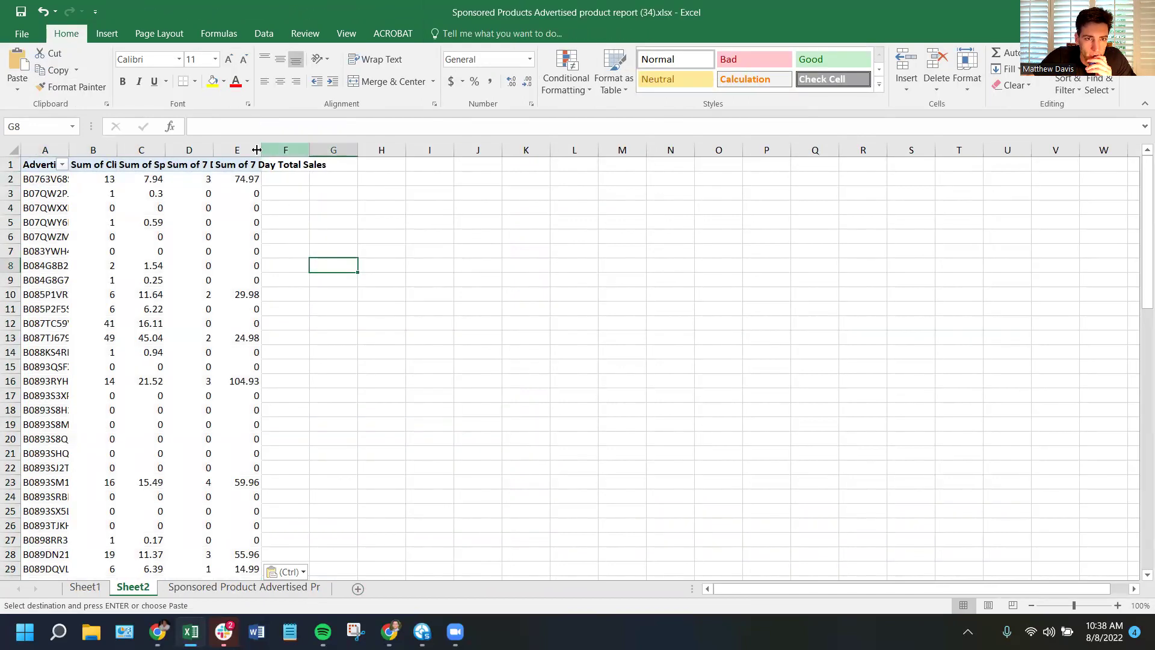
left_click_drag(262, 150, 318, 172)
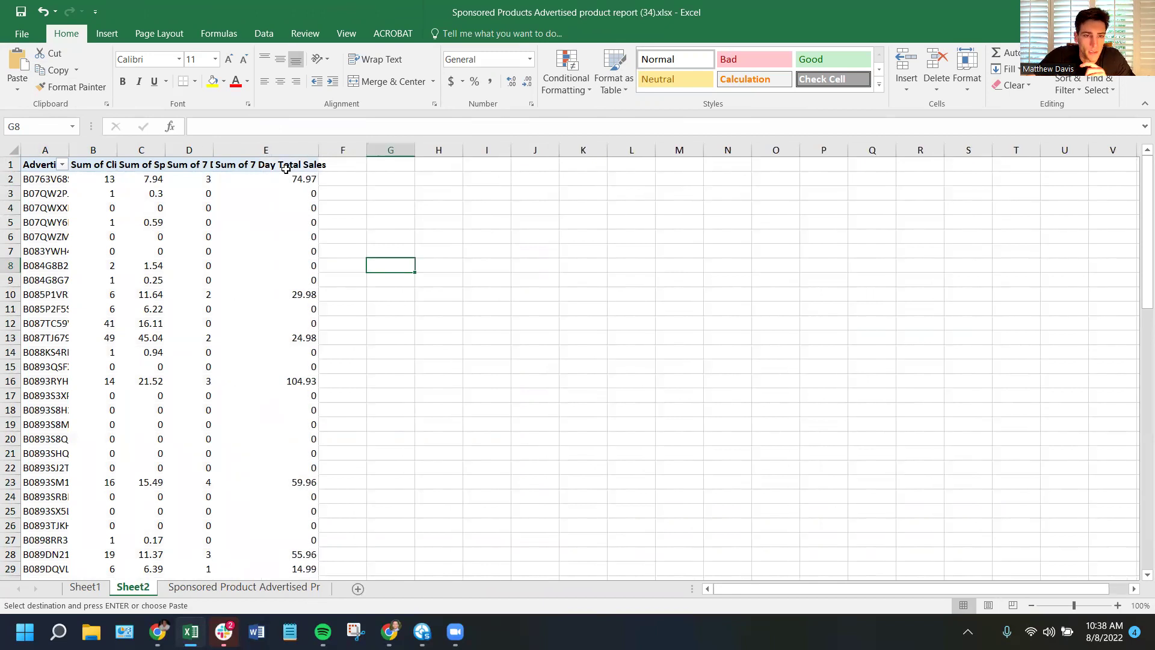
left_click_drag(319, 150, 430, 149)
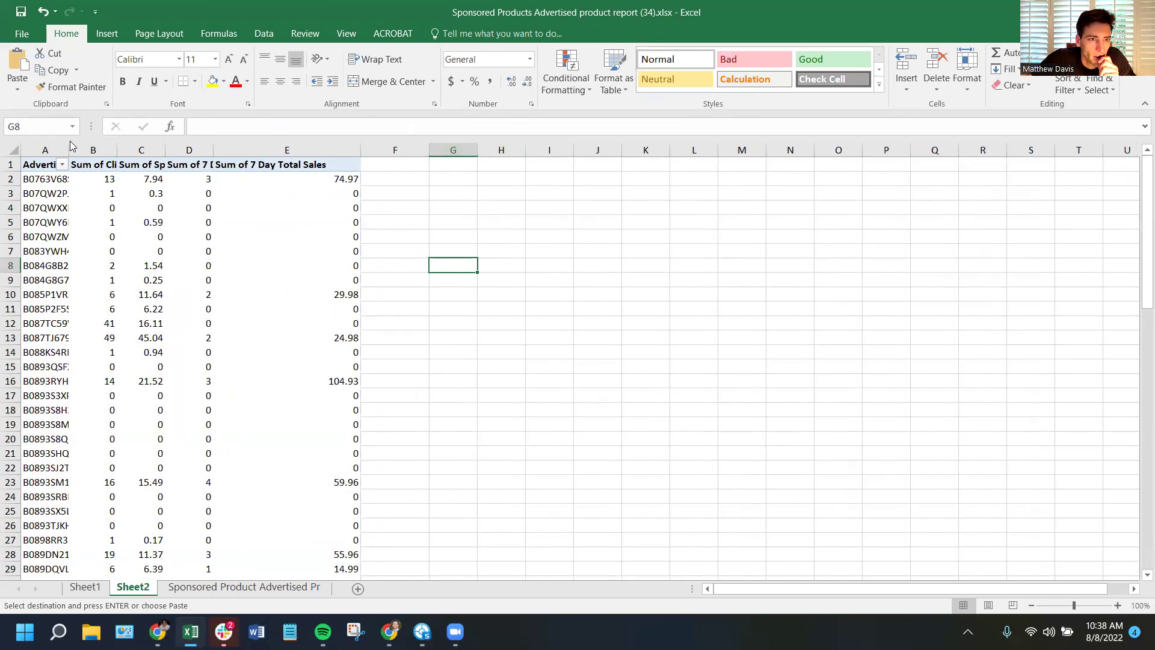
left_click_drag(68, 143, 386, 155)
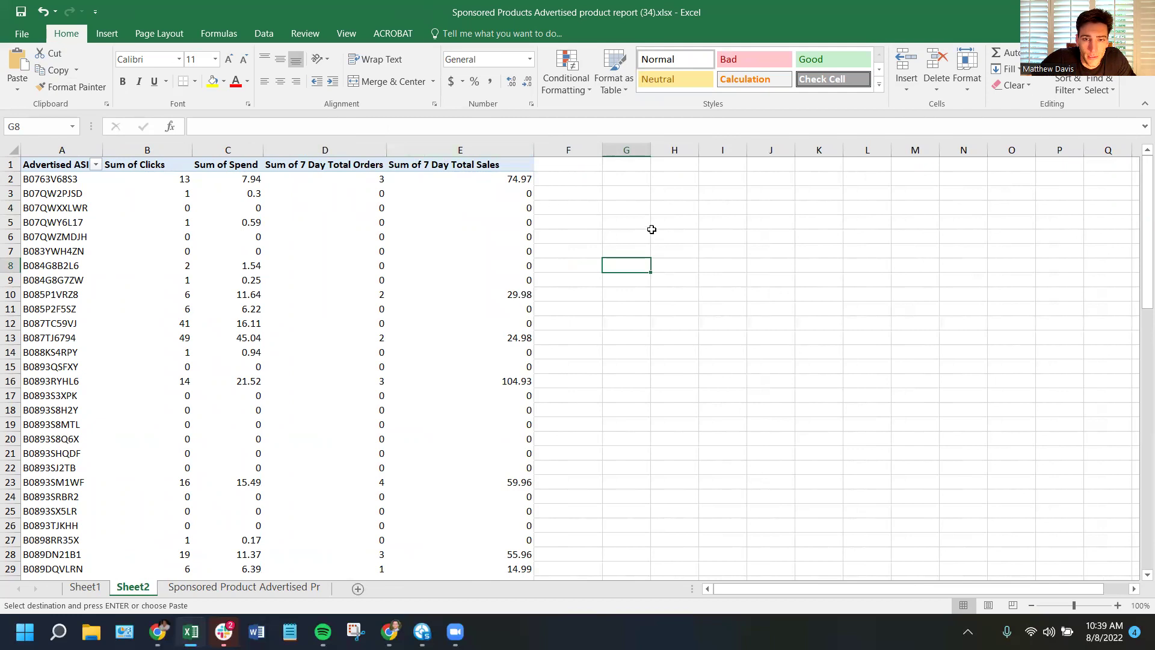
Add ACOS and CVR headers in F1 and G1 and widen column F
left_click(568, 164)
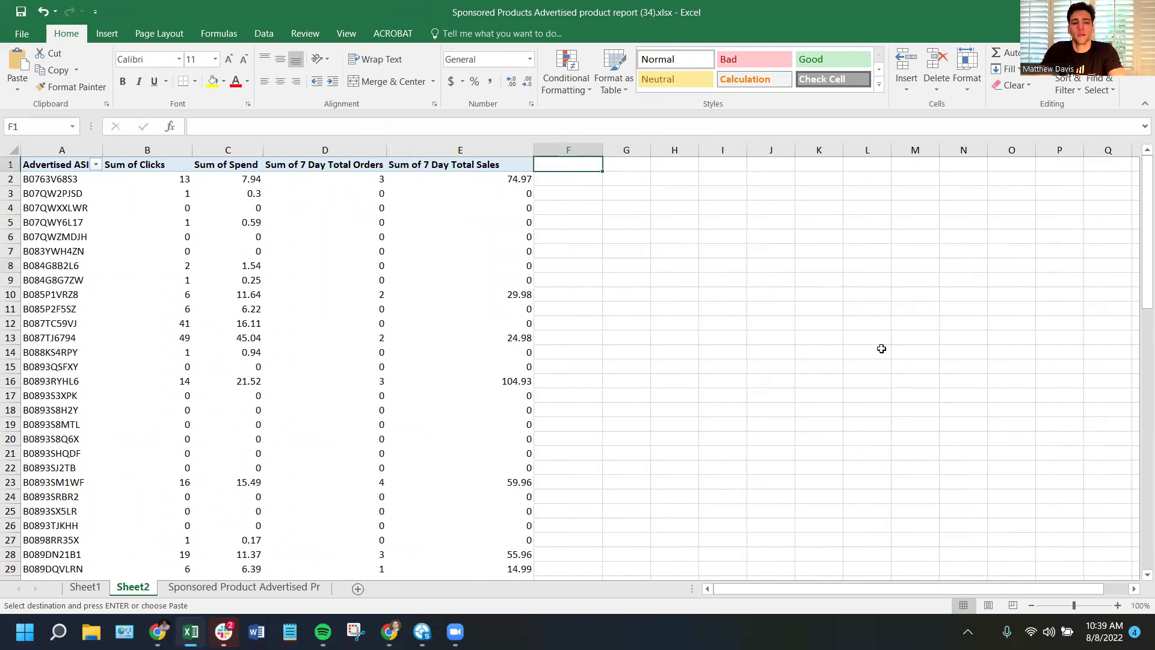
type("ACOS")
key("Tab")
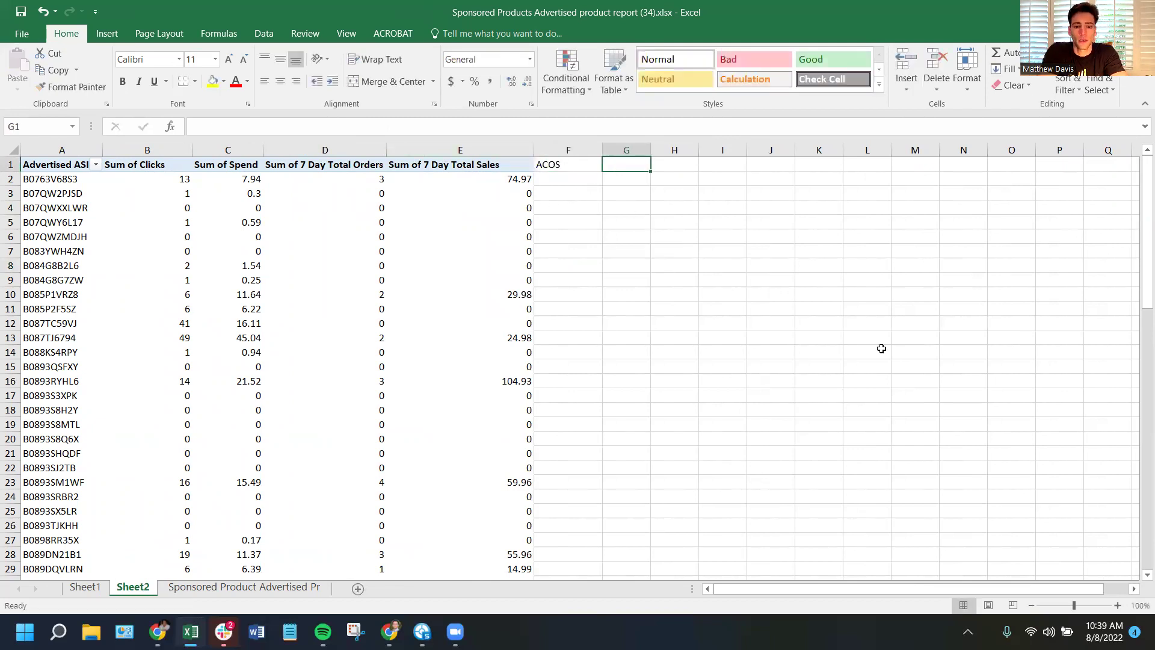
type("CVR")
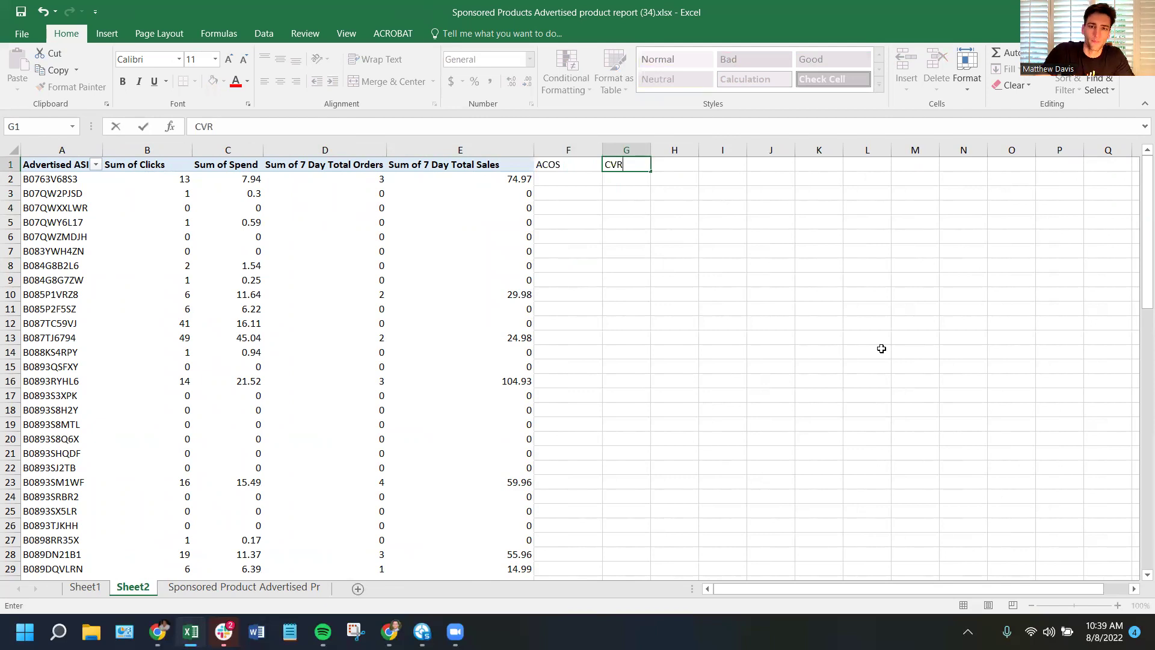
key("Return")
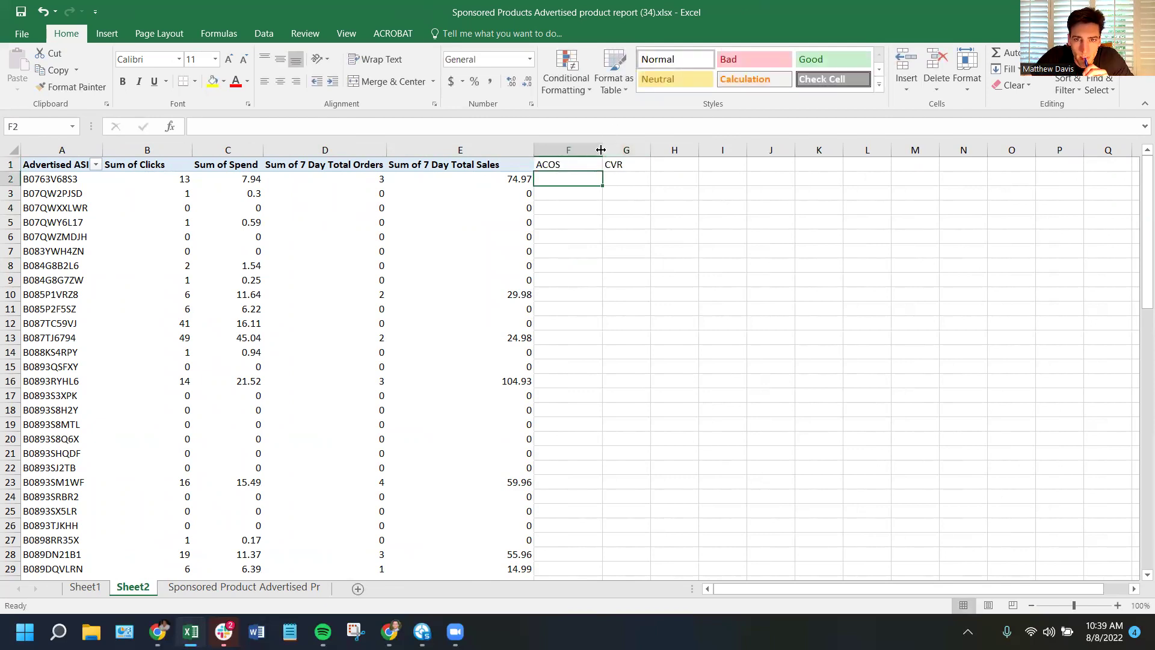
left_click_drag(603, 150, 662, 149)
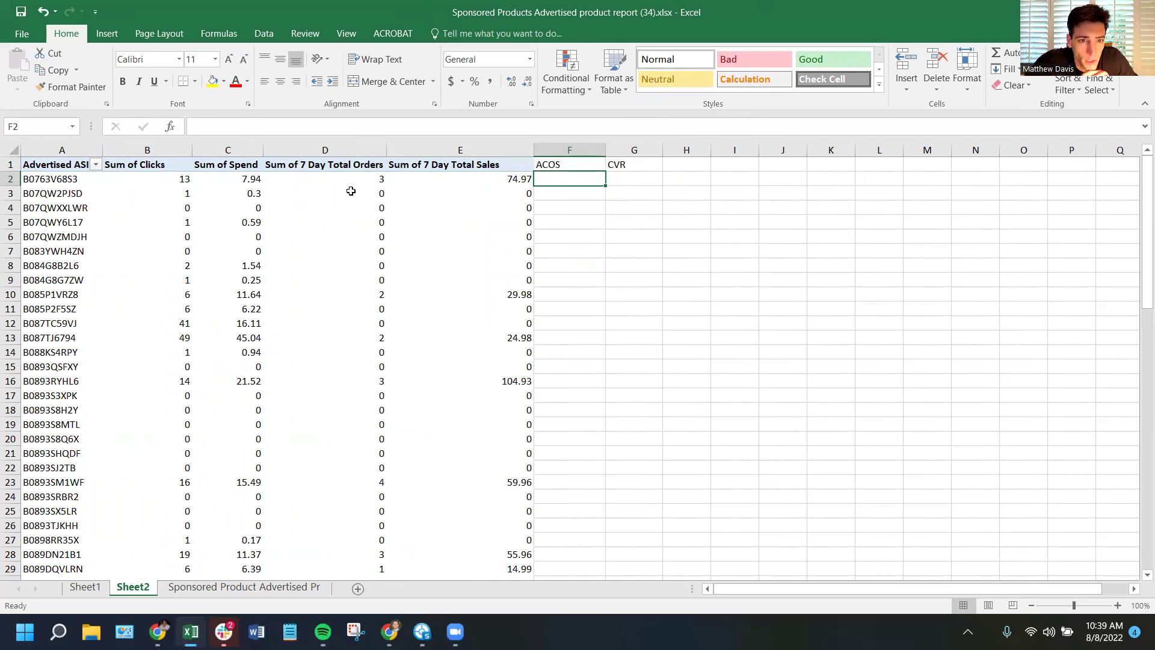
Enter the ACOS formula in F2: the first ASIN's Spend divided by its 7 Day Total Sales
left_click(258, 181)
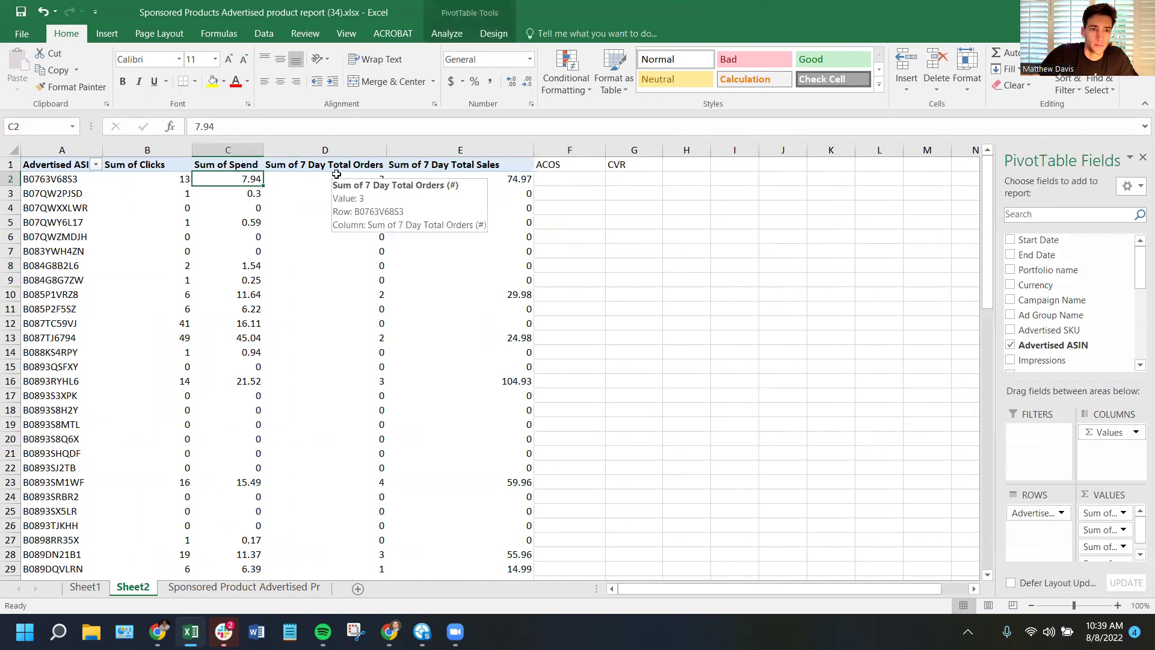
left_click(572, 178)
type("=")
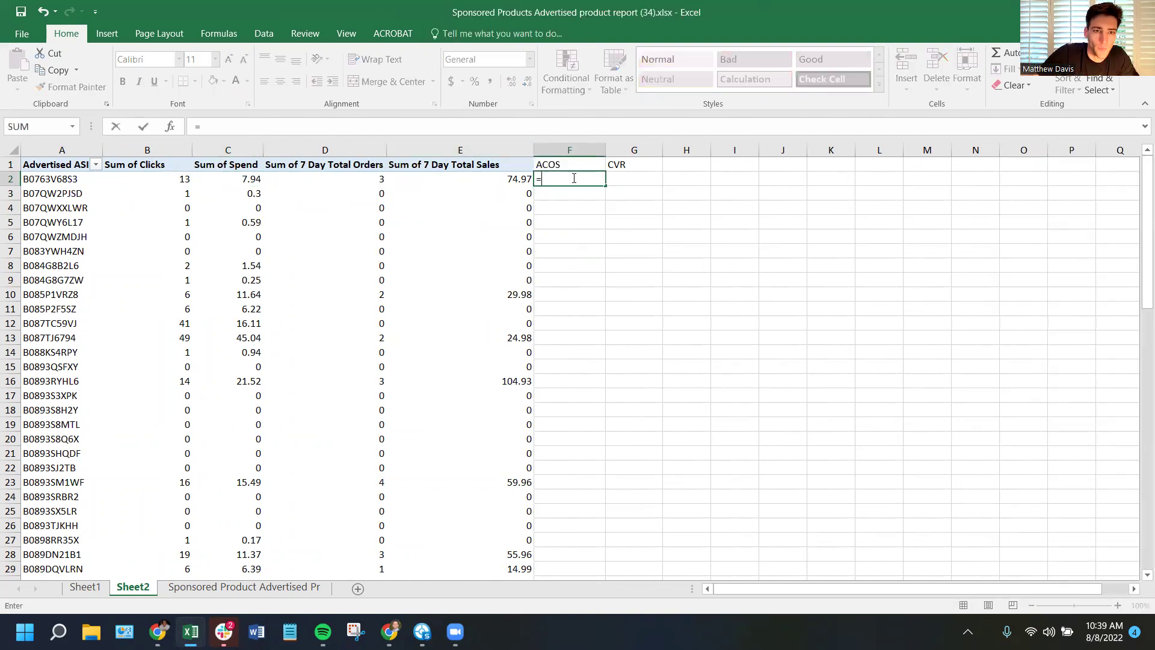
left_click(240, 179)
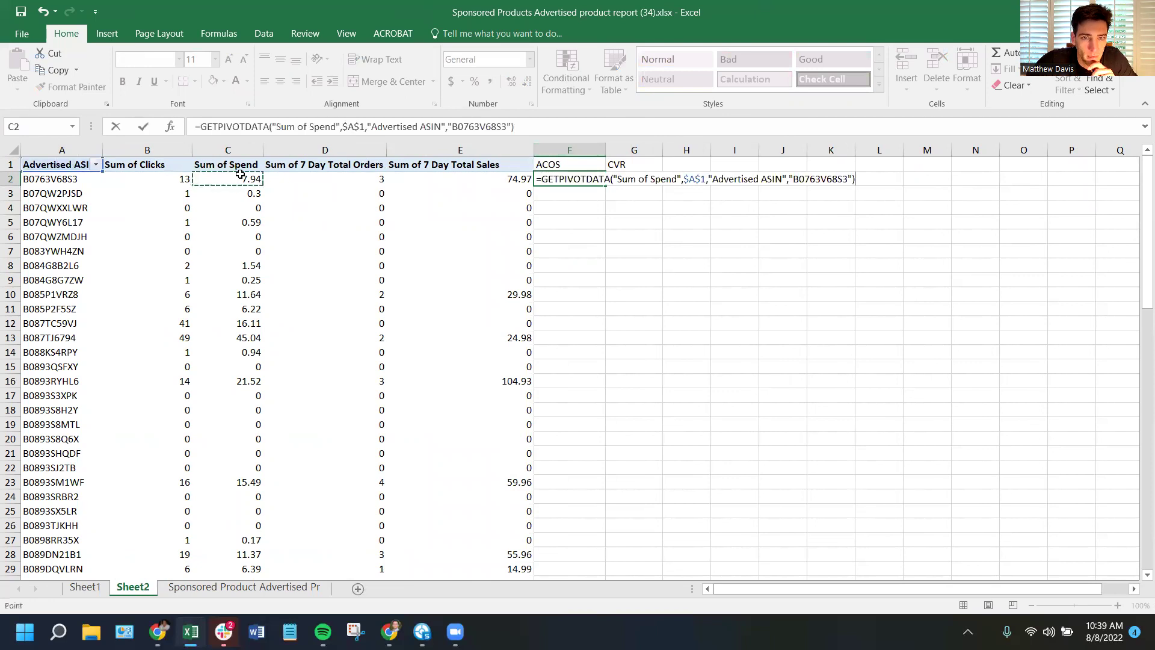
type("/")
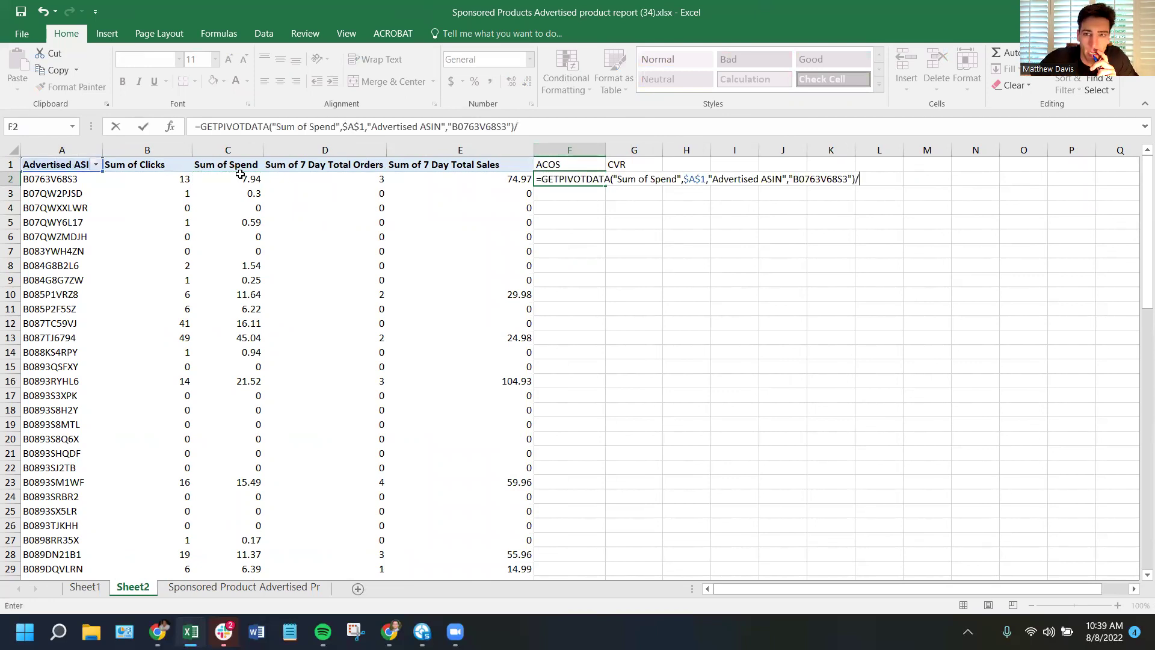
left_click(481, 183)
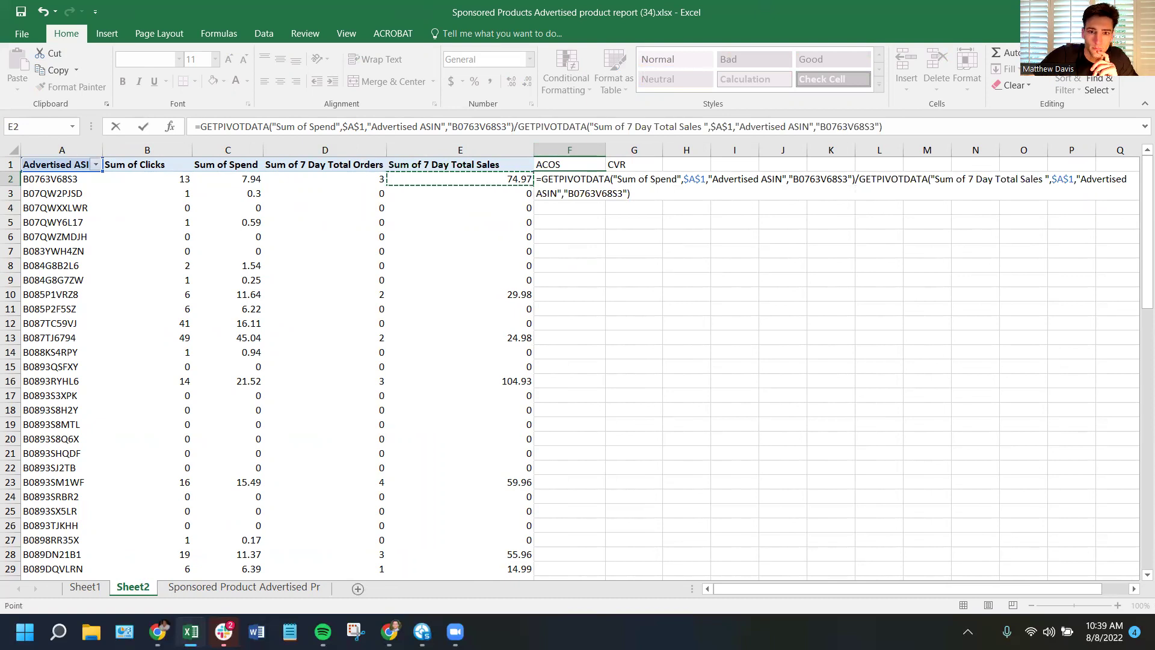
key("Return")
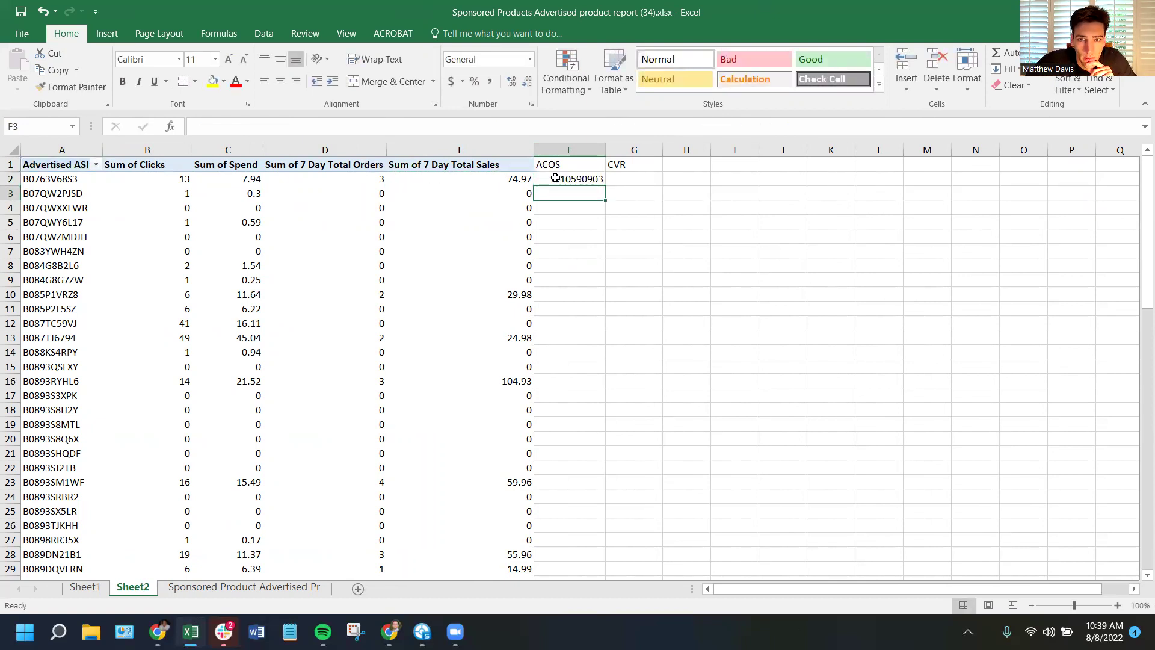
Format column F as a two-decimal percentage, showing 10.59% for the first ASIN
left_click(560, 150)
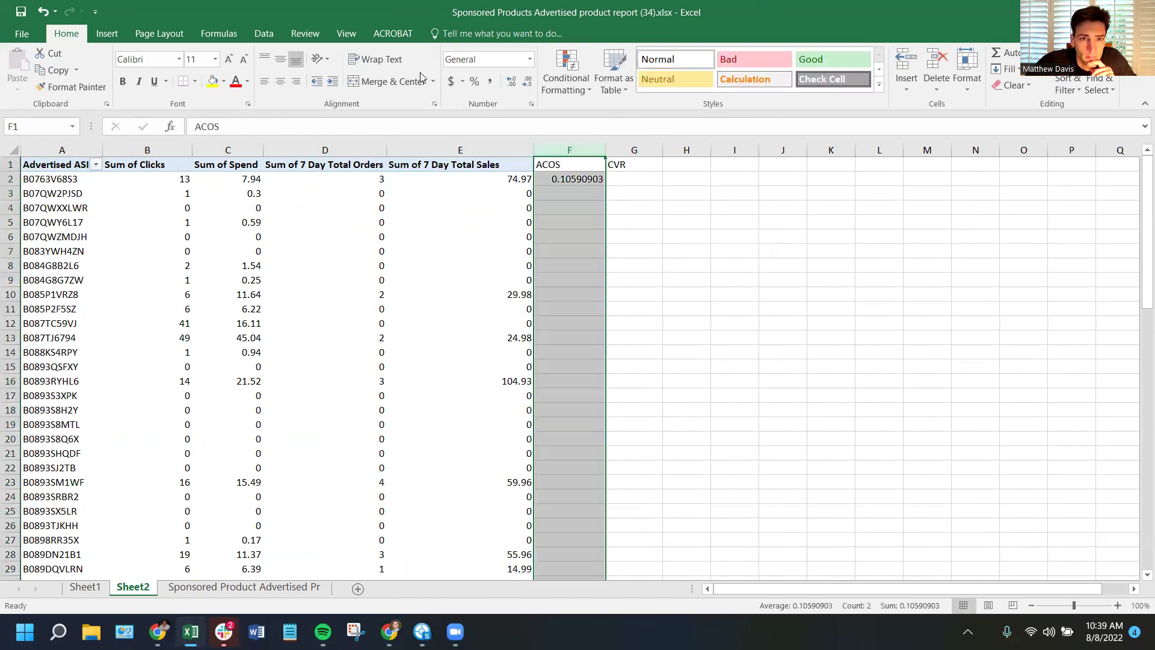
left_click(475, 82)
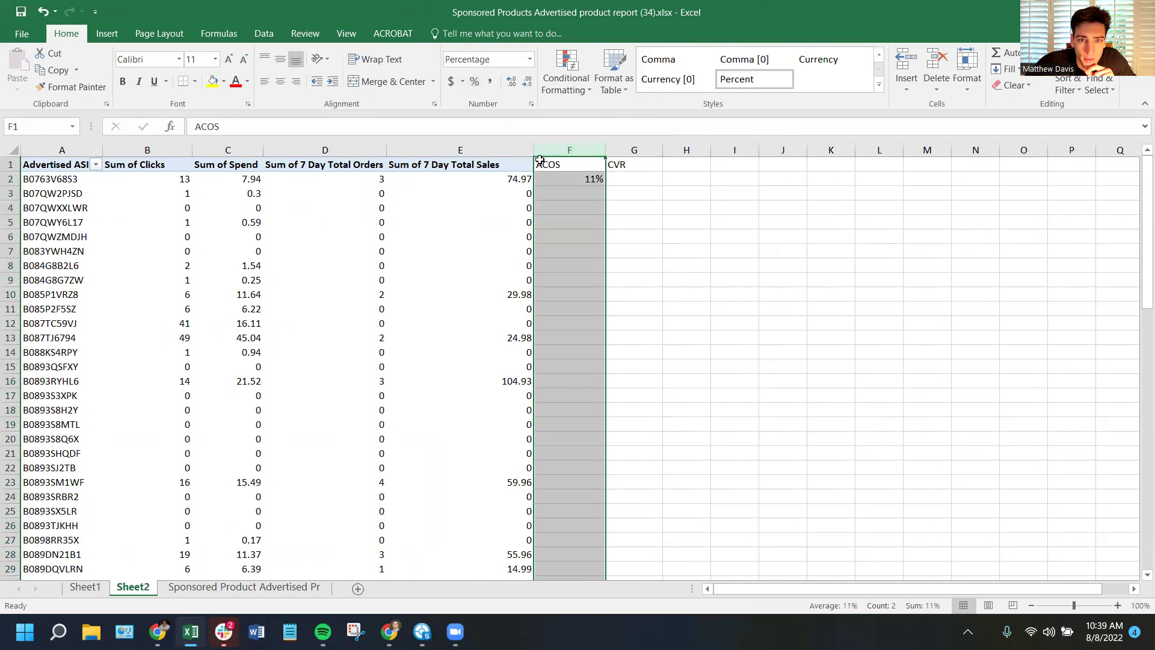
left_click(510, 82)
left_click(510, 83)
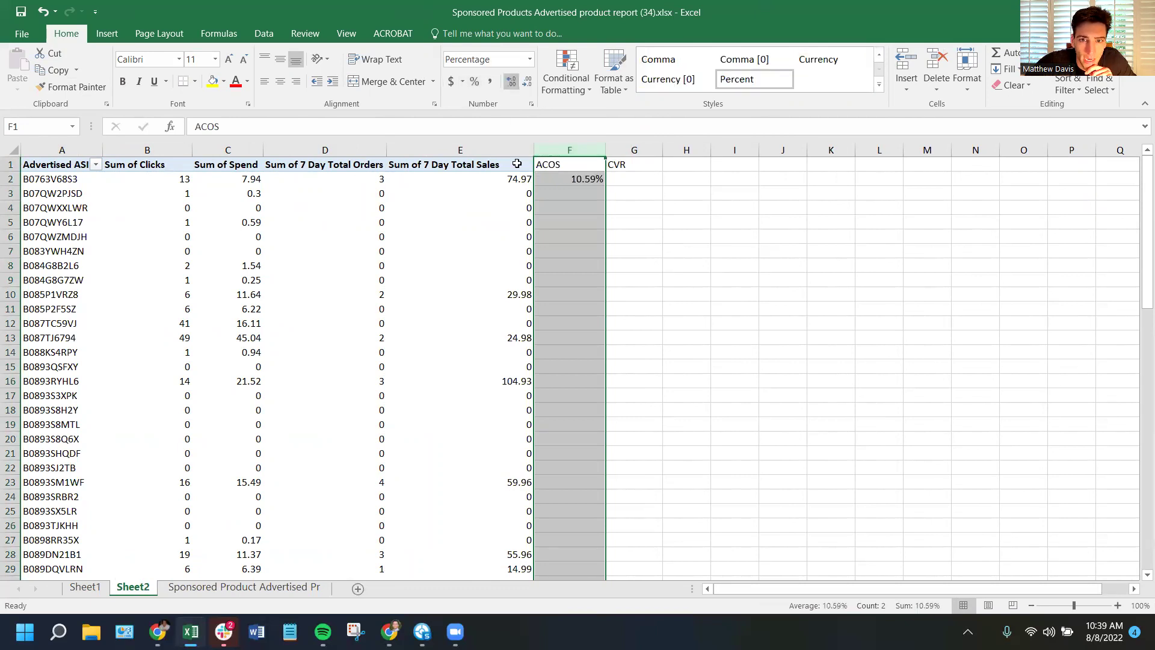
left_click(620, 191)
left_click(561, 179)
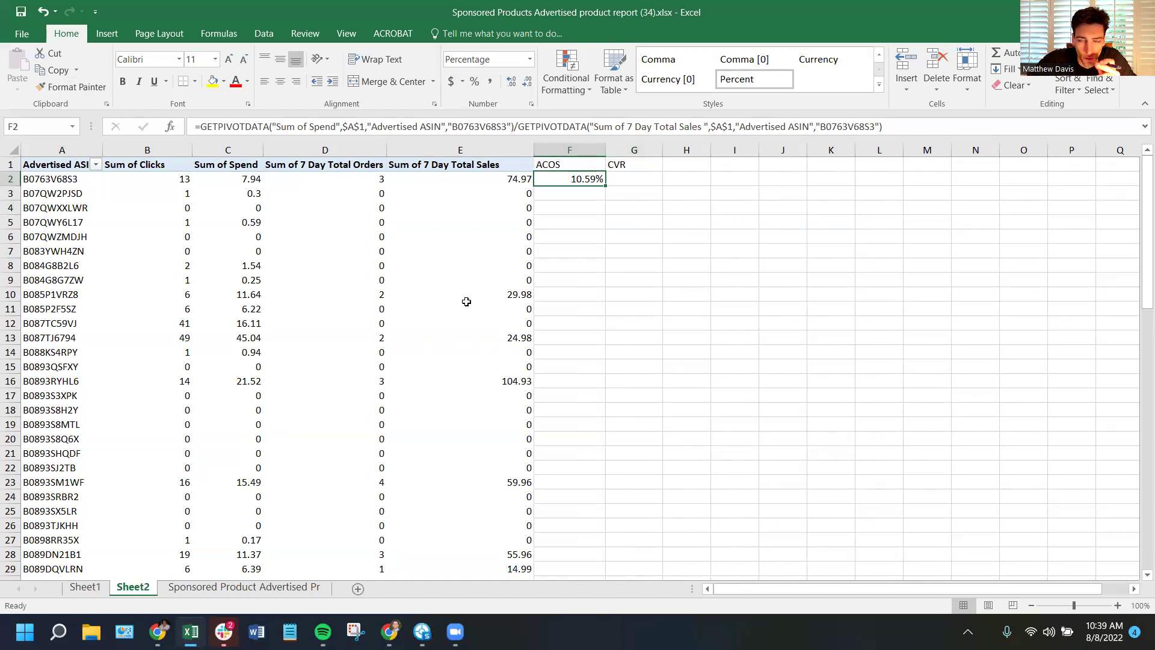
left_click(635, 177)
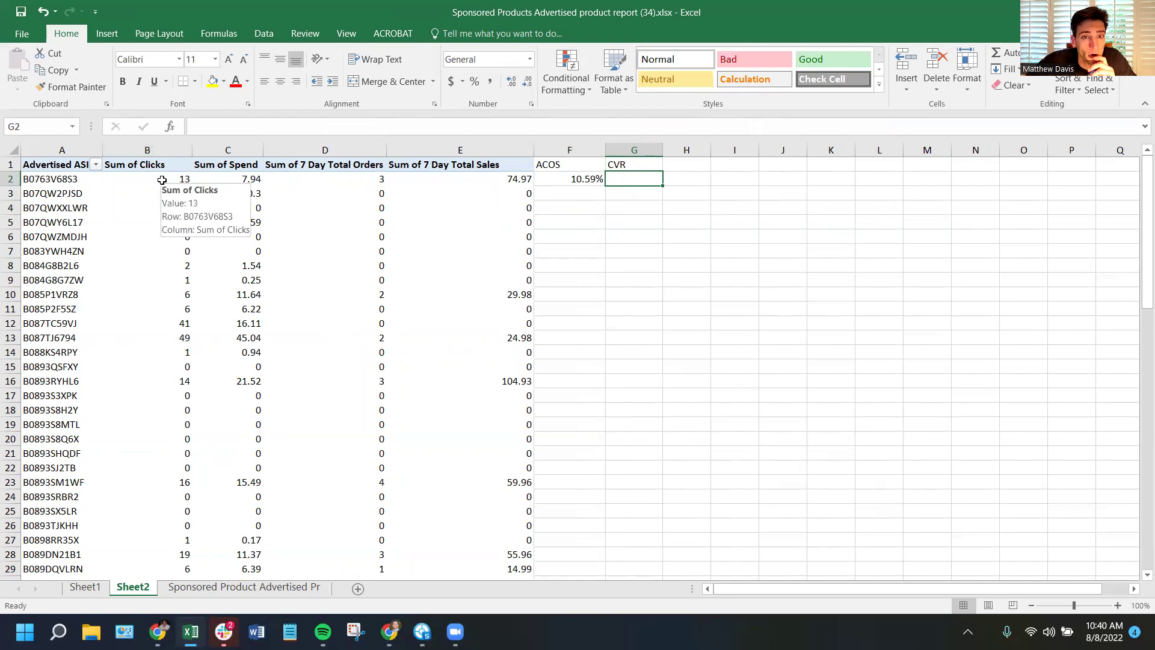
Enter a CVR formula in G2 dividing the first ASIN's orders by its clicks
left_click(325, 180)
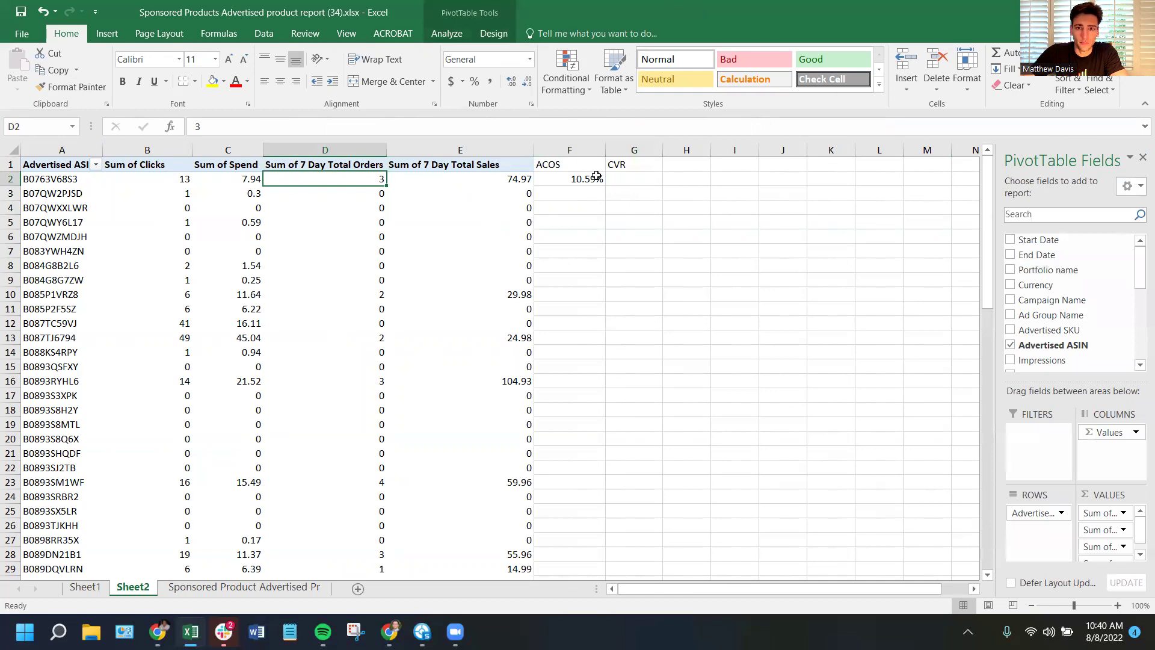
left_click(619, 180)
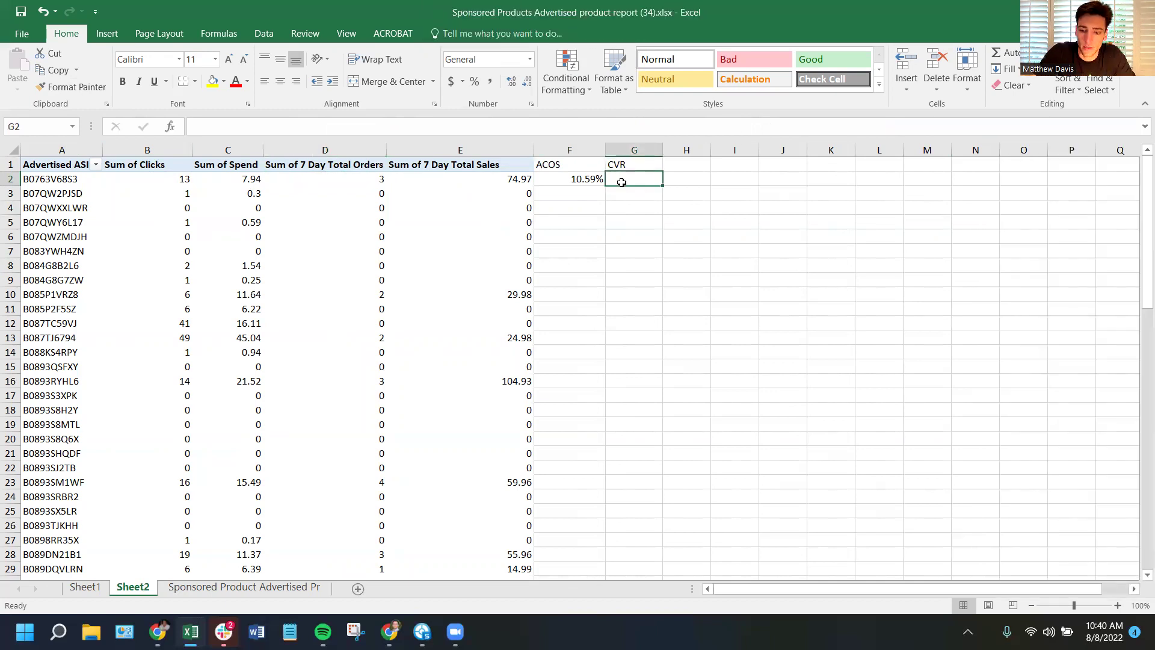
type("=")
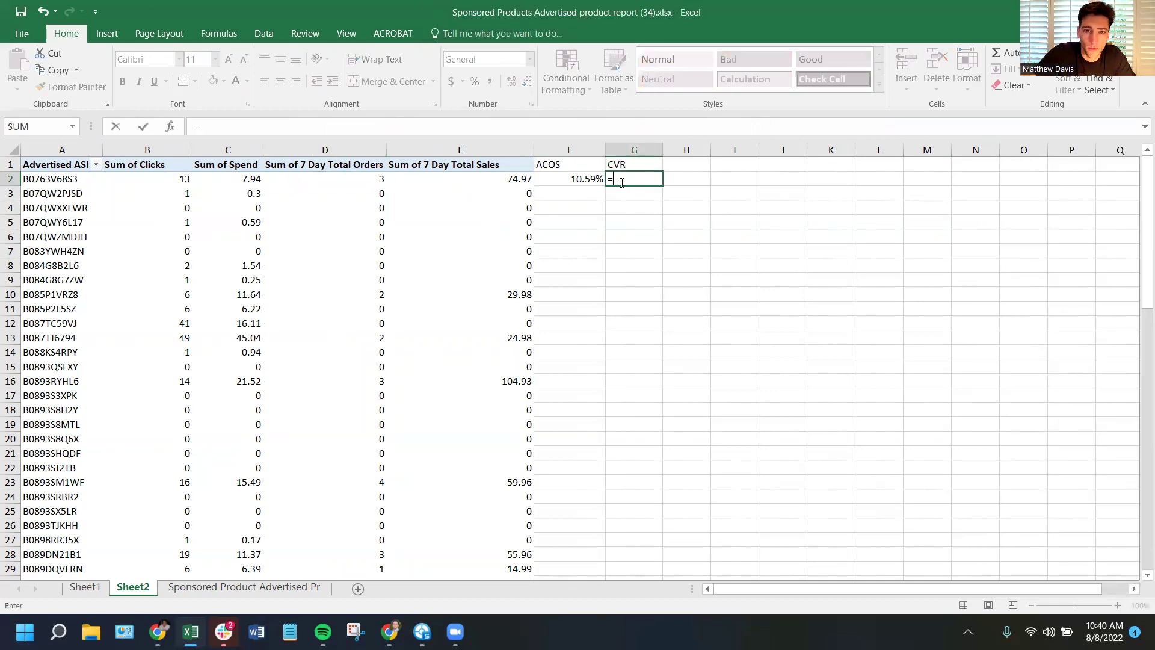
left_click(311, 178)
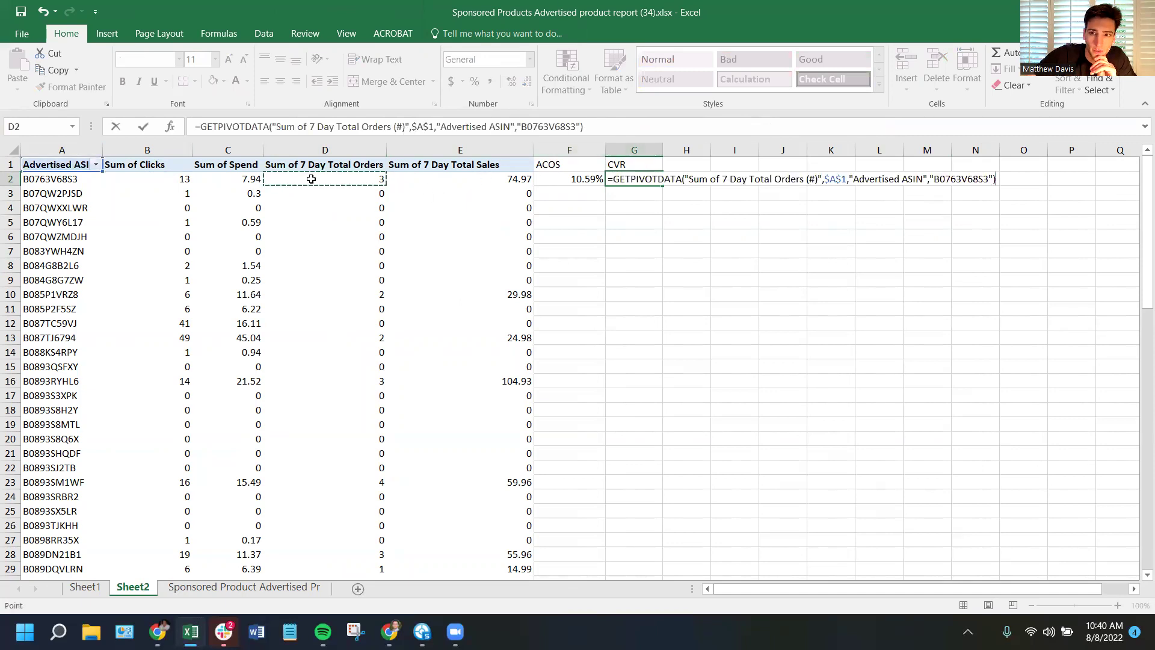
type("/")
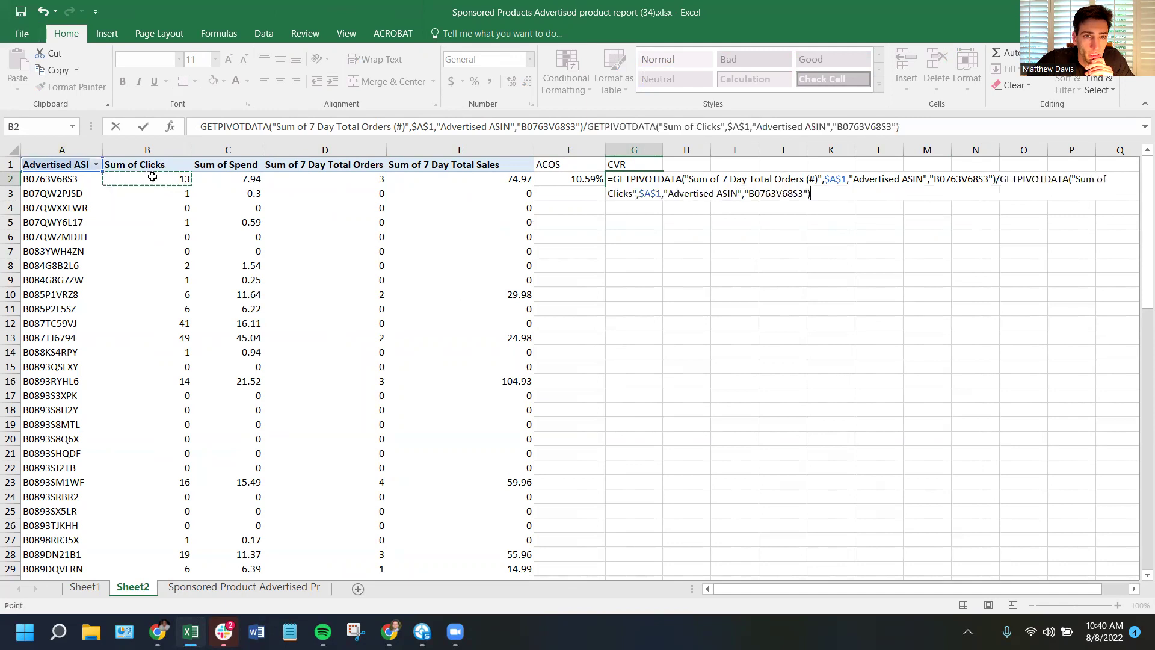
key("Return")
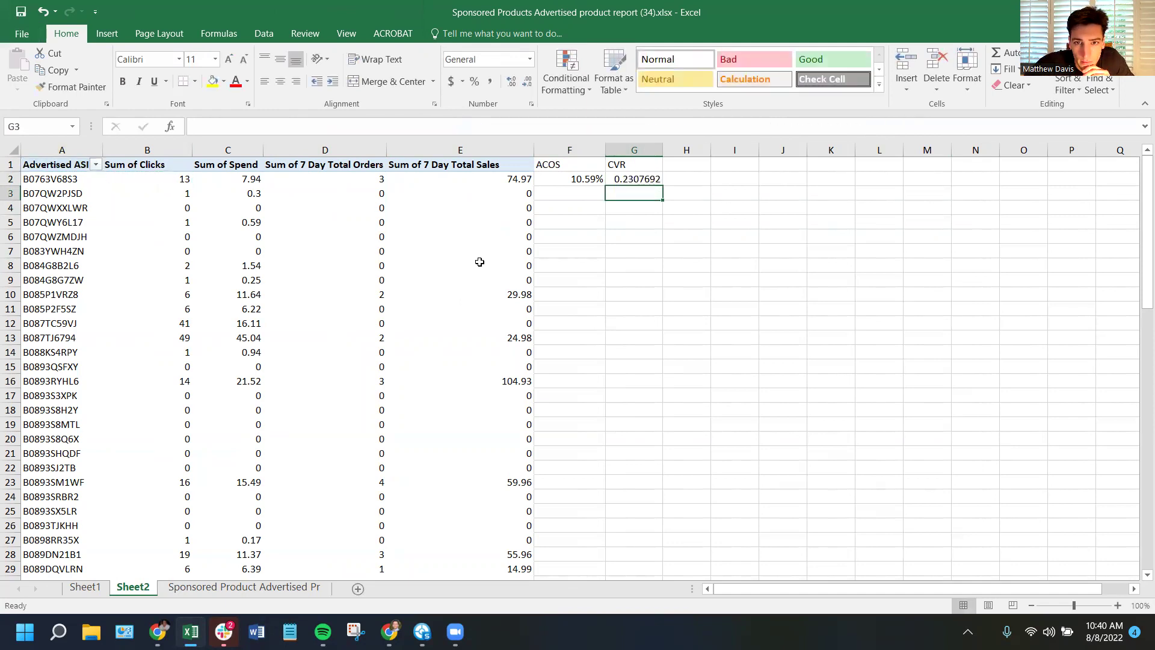
Format the CVR column G as a two-decimal percentage, showing 23.08%
left_click(617, 152)
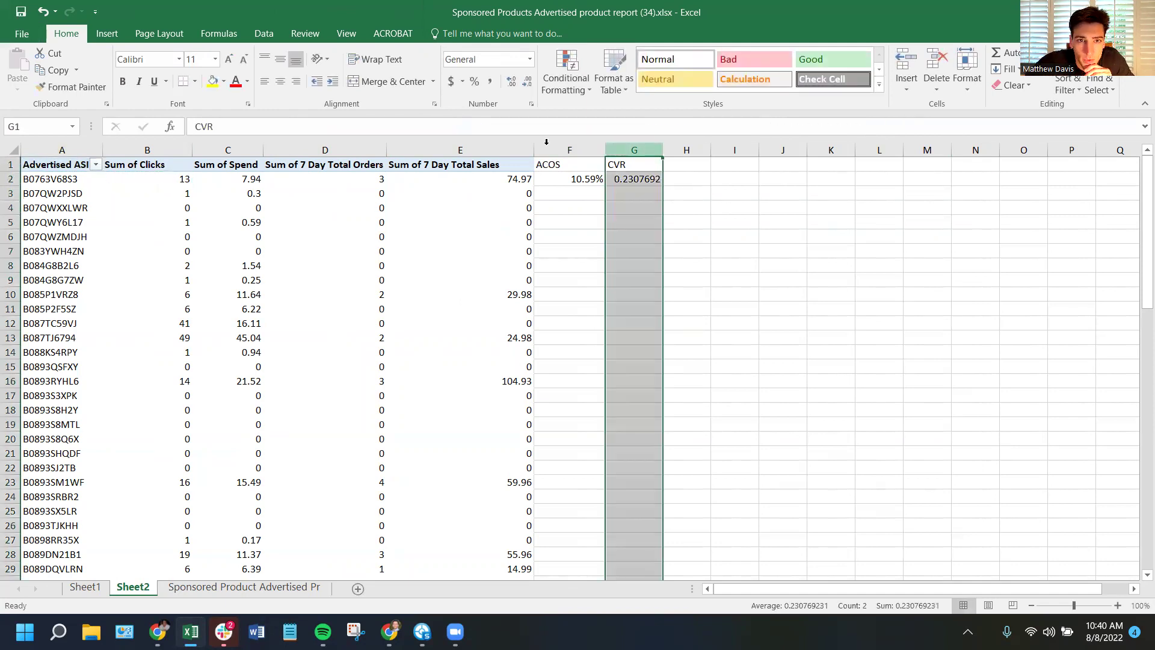
left_click(474, 82)
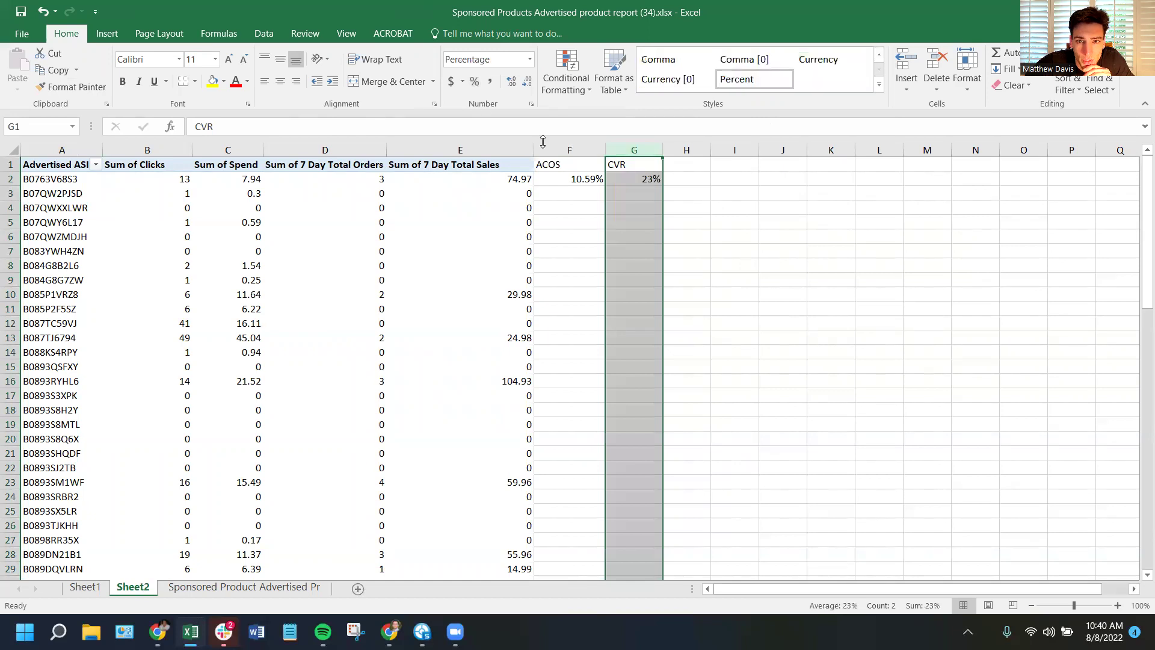
left_click(516, 83)
left_click(516, 83)
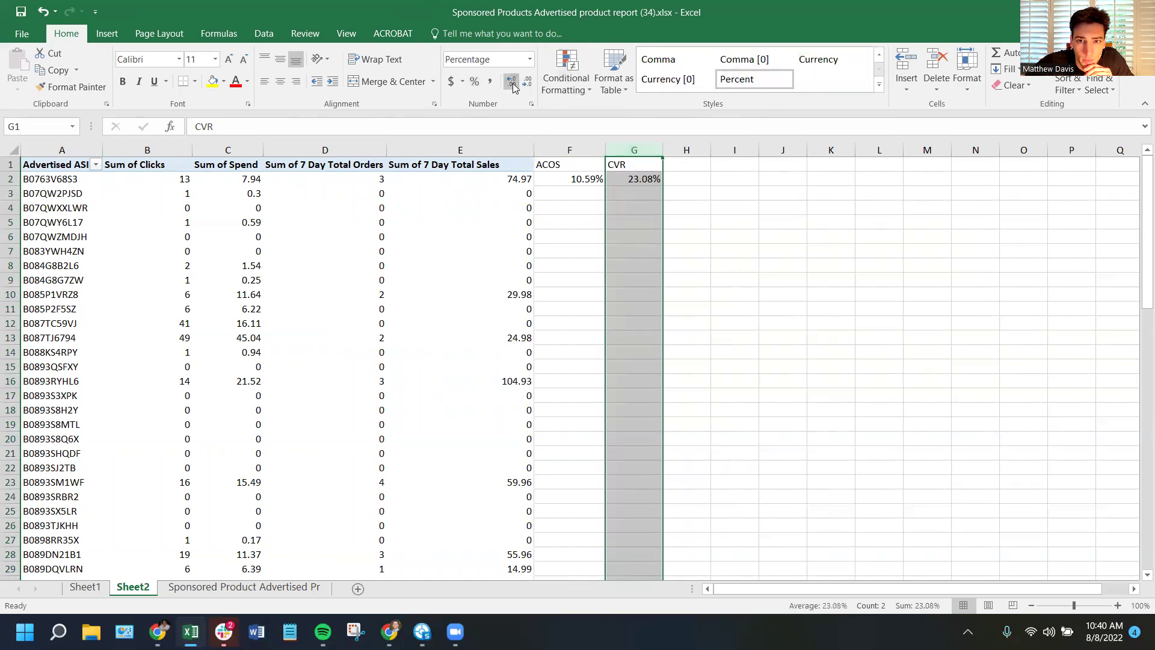
left_click(755, 278)
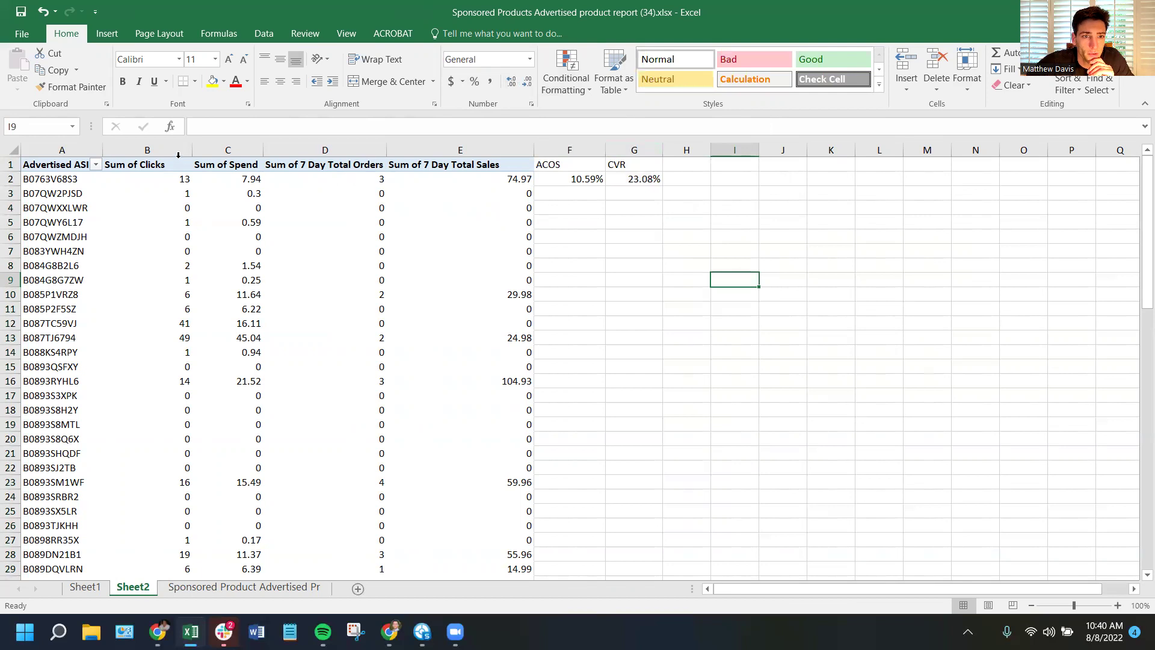
left_click(166, 179)
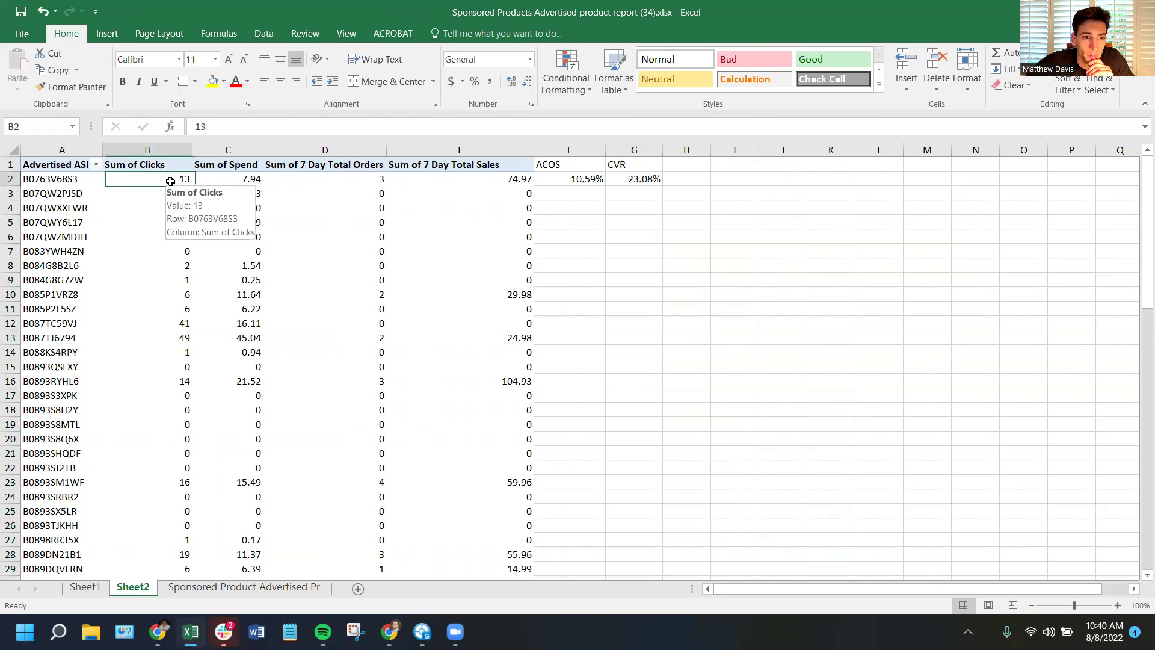
left_click(346, 175)
left_click(150, 179)
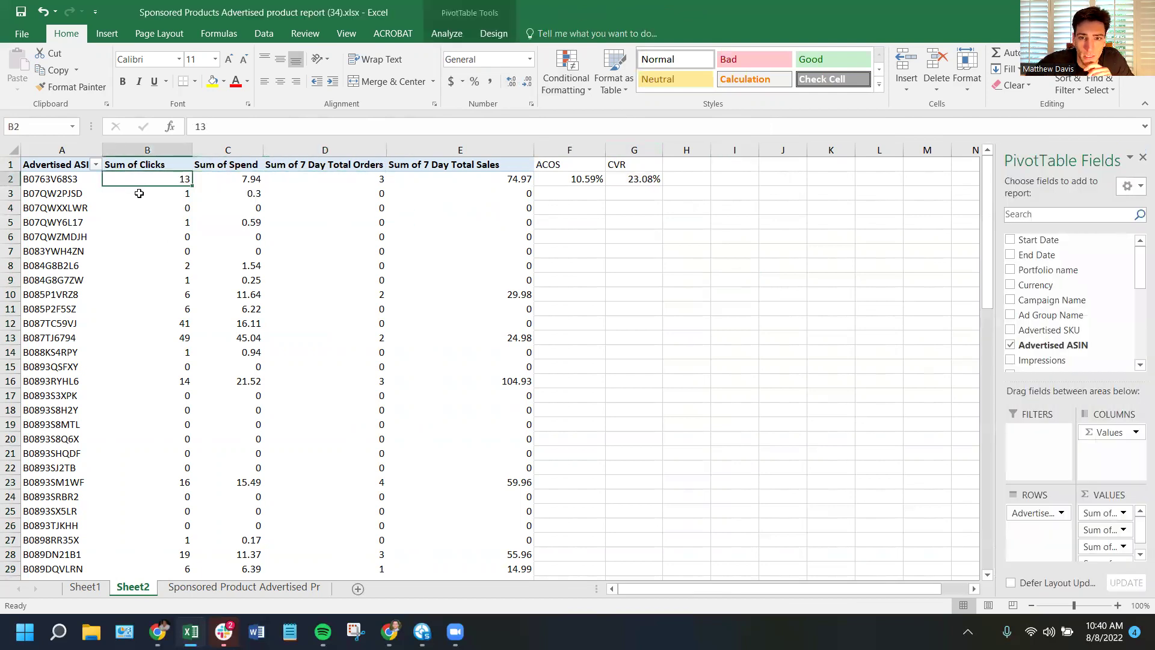
mouse_move(139, 194)
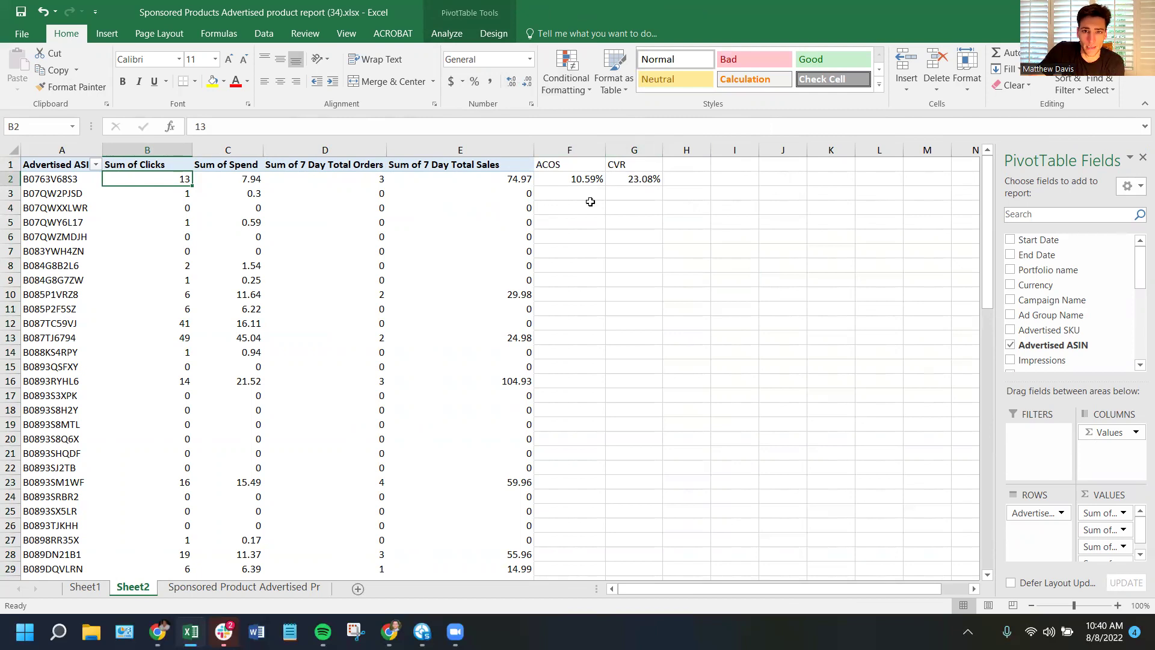
left_click(543, 180)
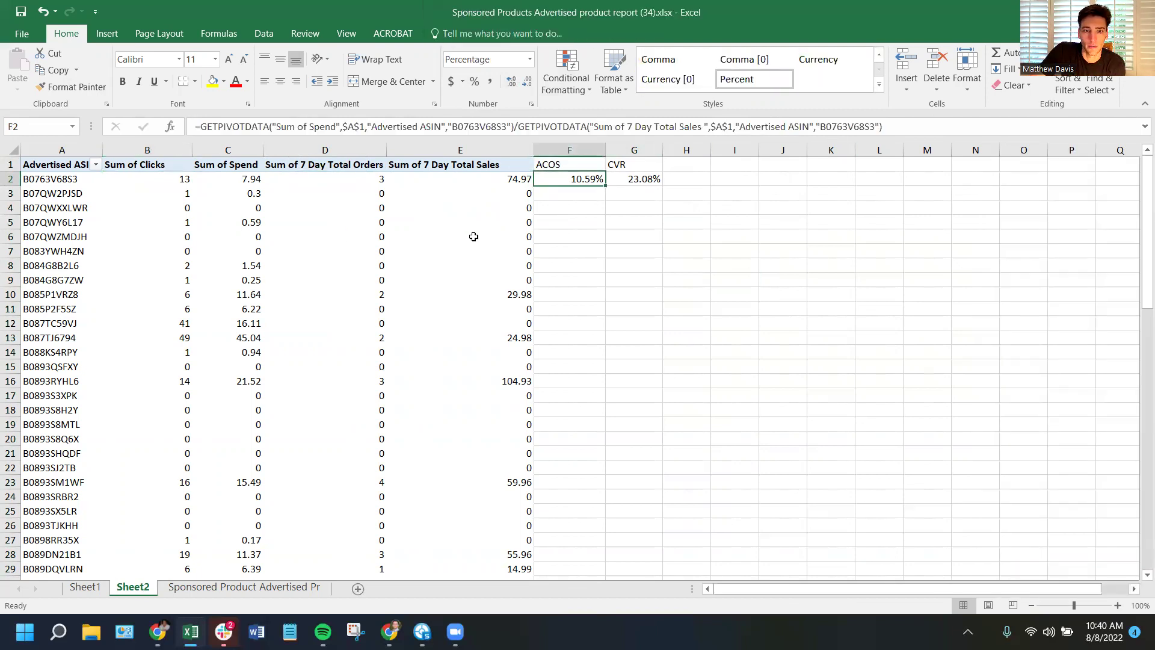
scroll(547, 378, "down", 3)
scroll(547, 377, "down", 9)
scroll(554, 407, "up", 12)
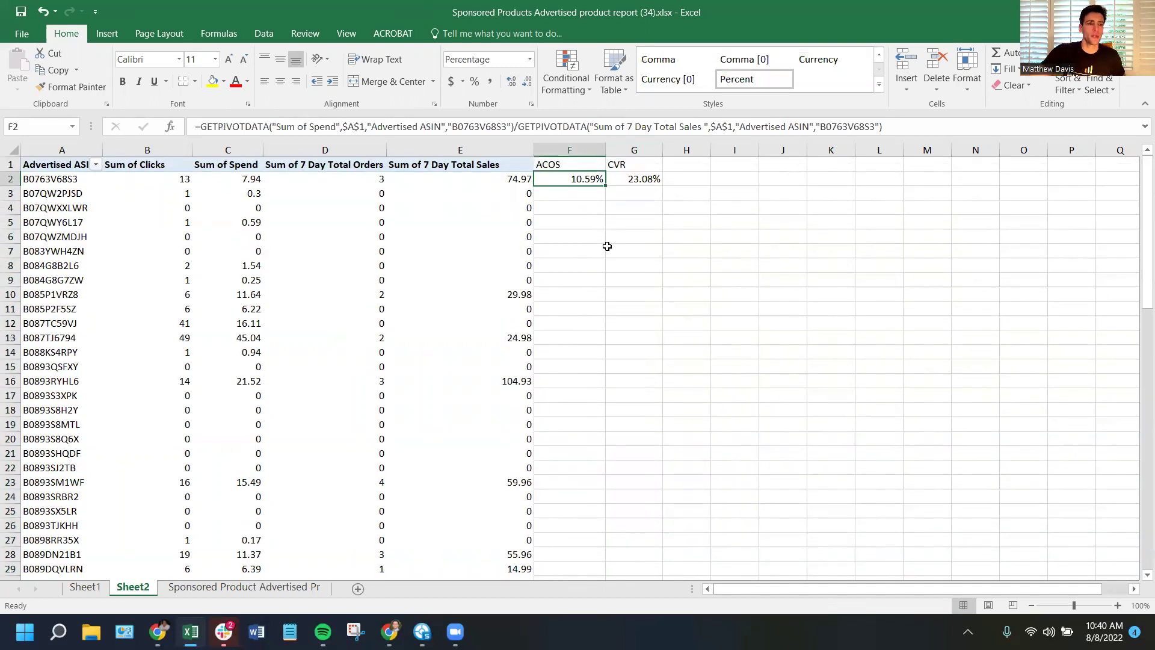
left_click(23, 178)
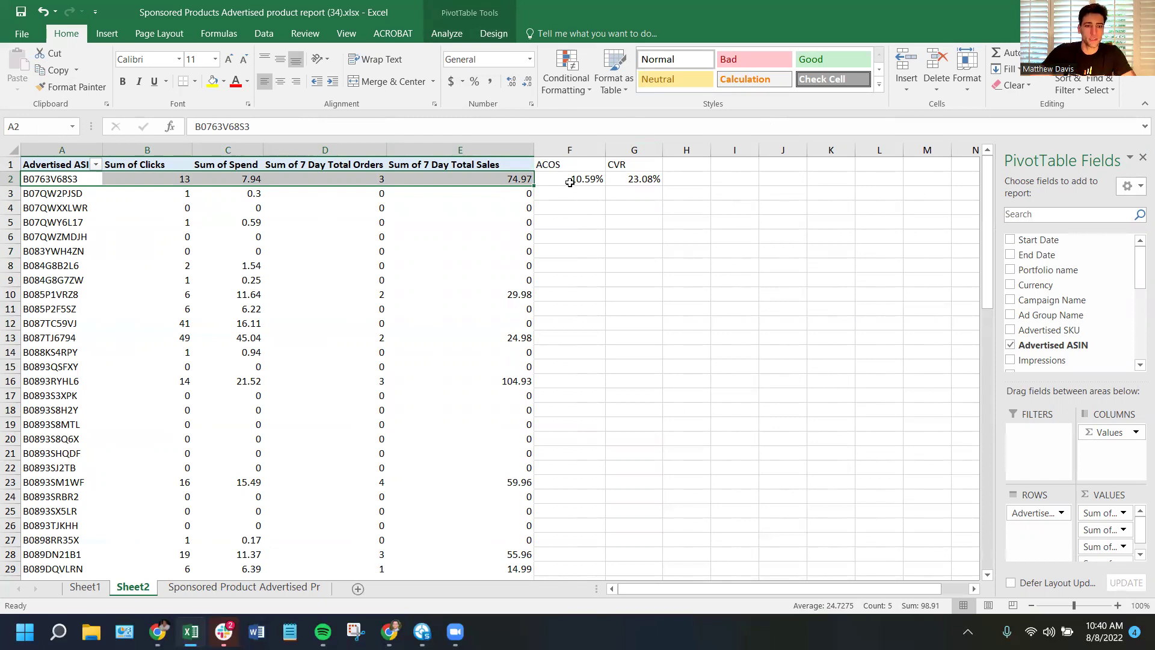
Apply dollar Accounting format to the Sum of Spend column C
left_click(327, 267)
left_click(241, 145)
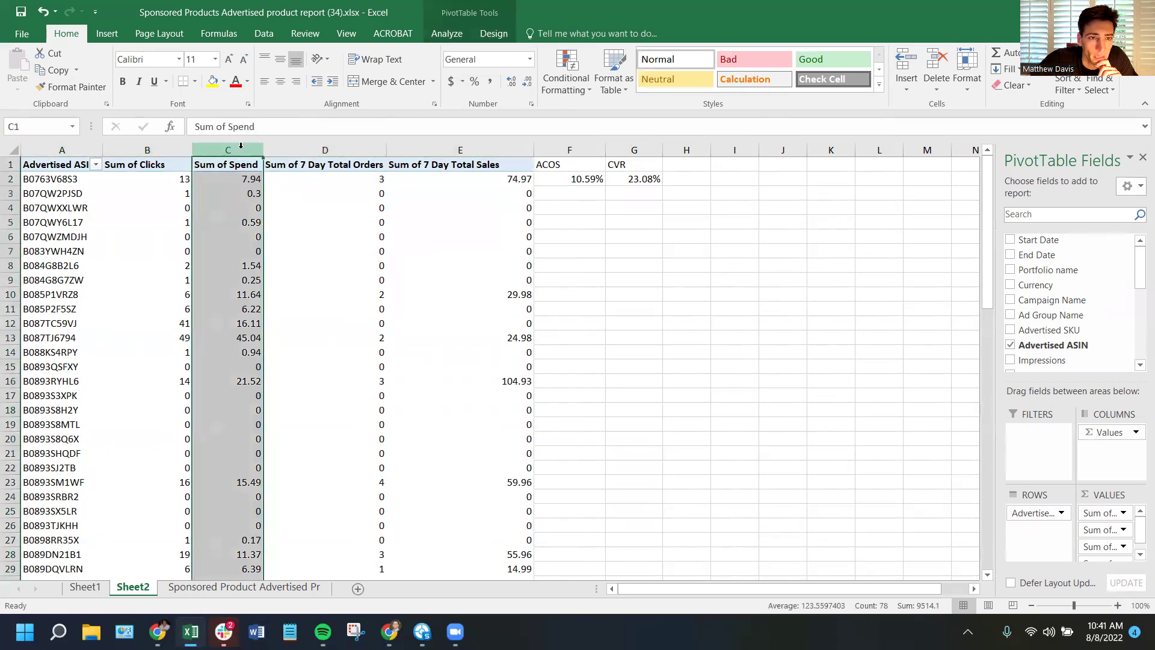
left_click(451, 82)
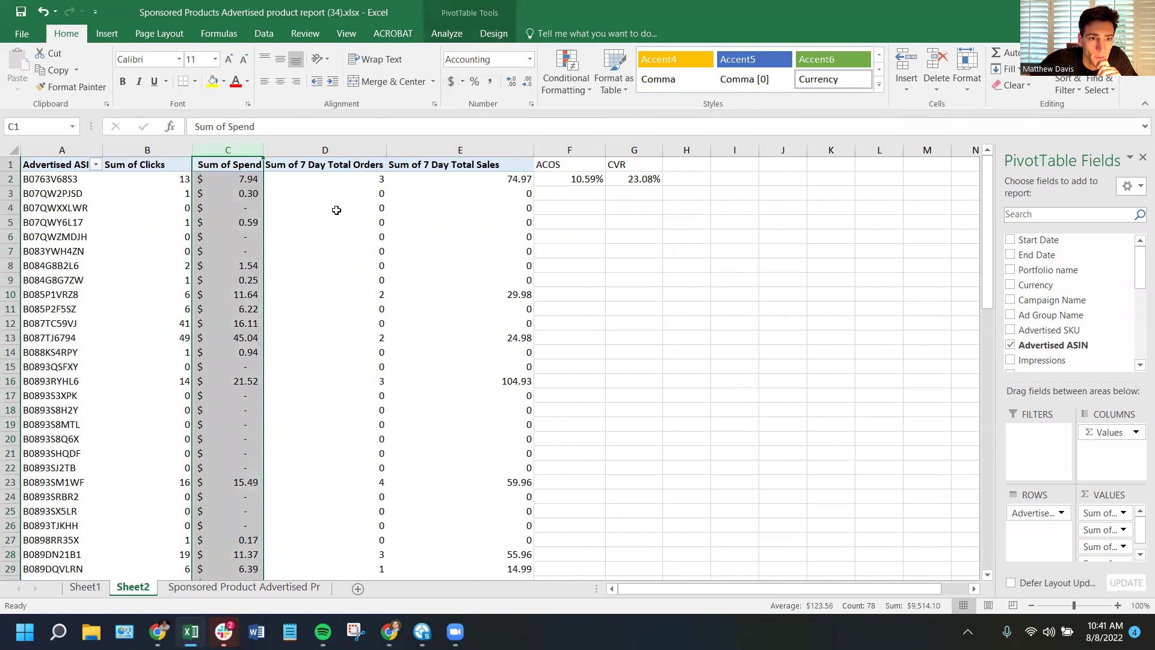
Apply dollar Accounting format to the Sum of 7 Day Total Sales column E, then check C2 and E2
left_click(430, 165)
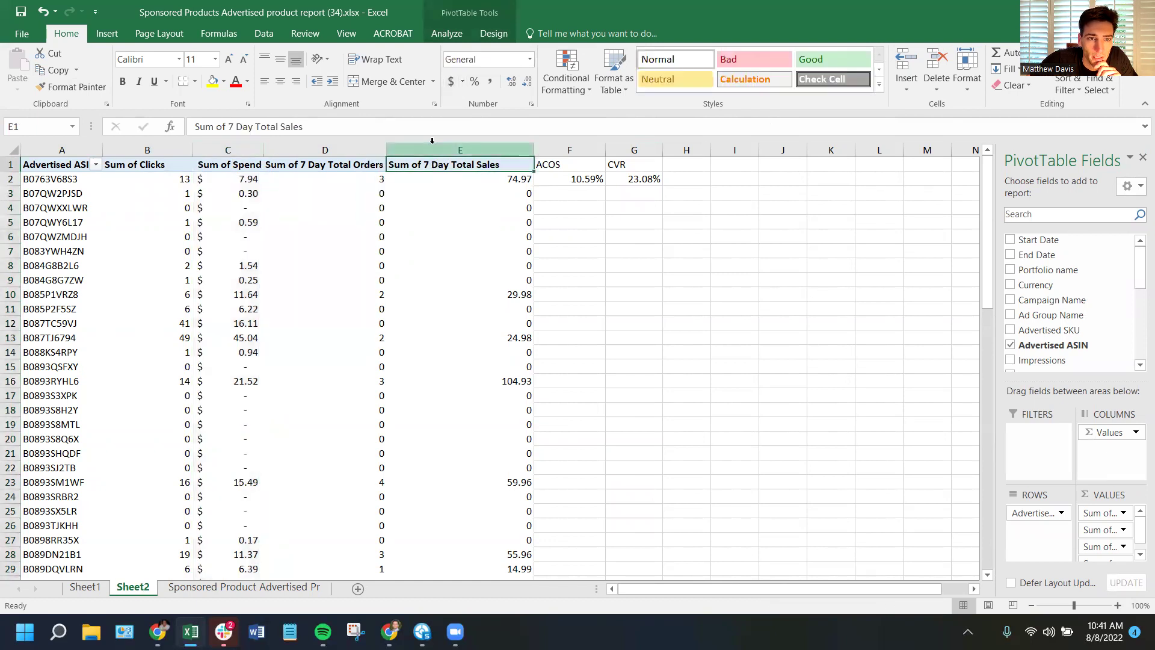
left_click(427, 147)
left_click(450, 83)
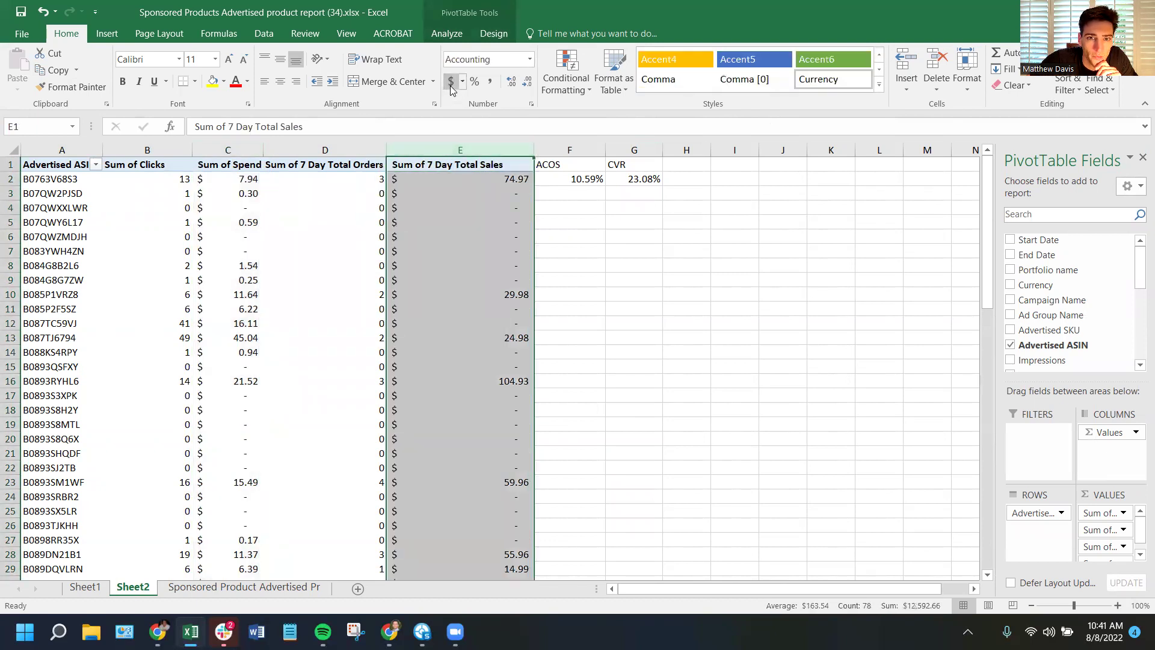
left_click(414, 319)
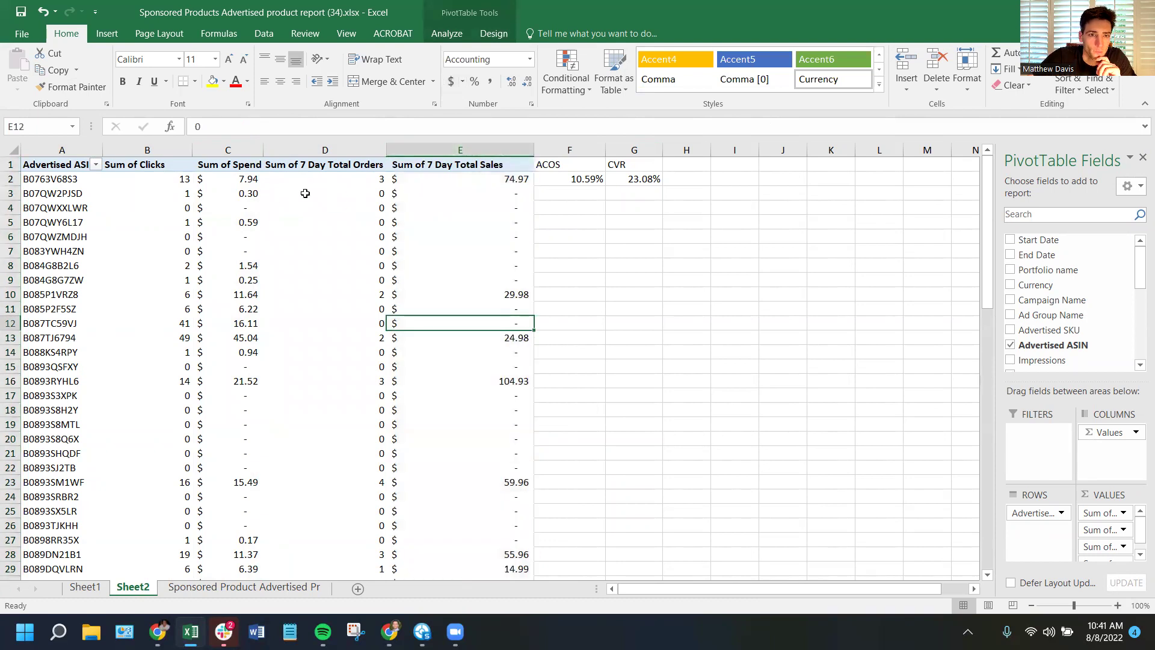
mouse_move(232, 181)
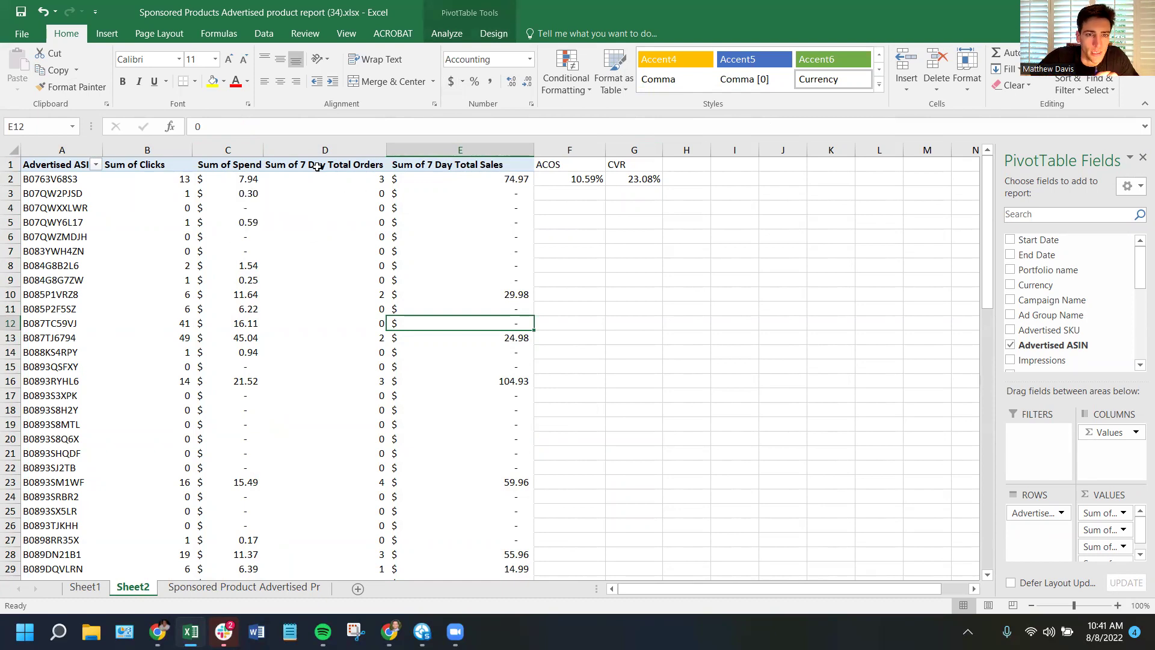
left_click(216, 178)
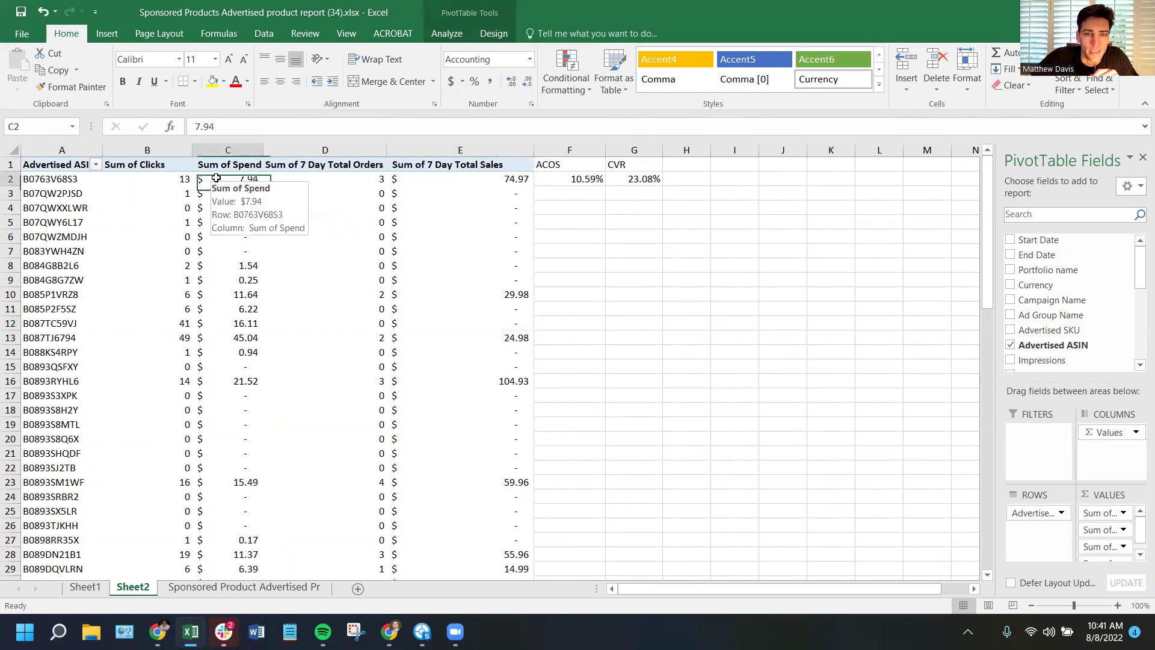
left_click(477, 176)
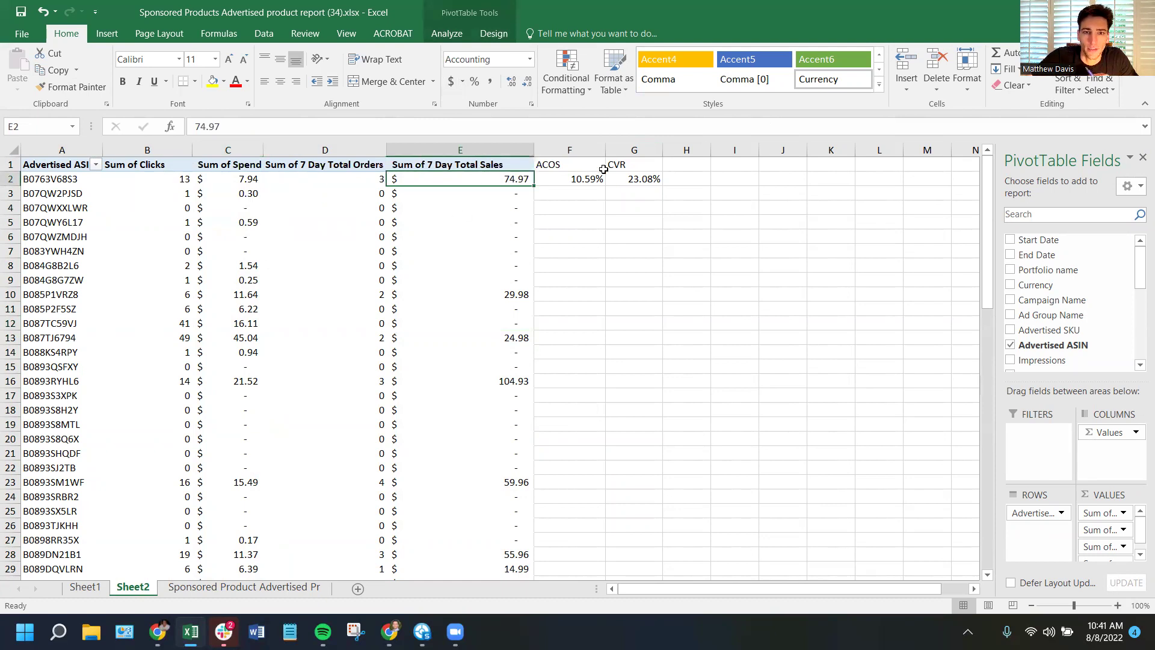
left_click(553, 179)
left_click(619, 181)
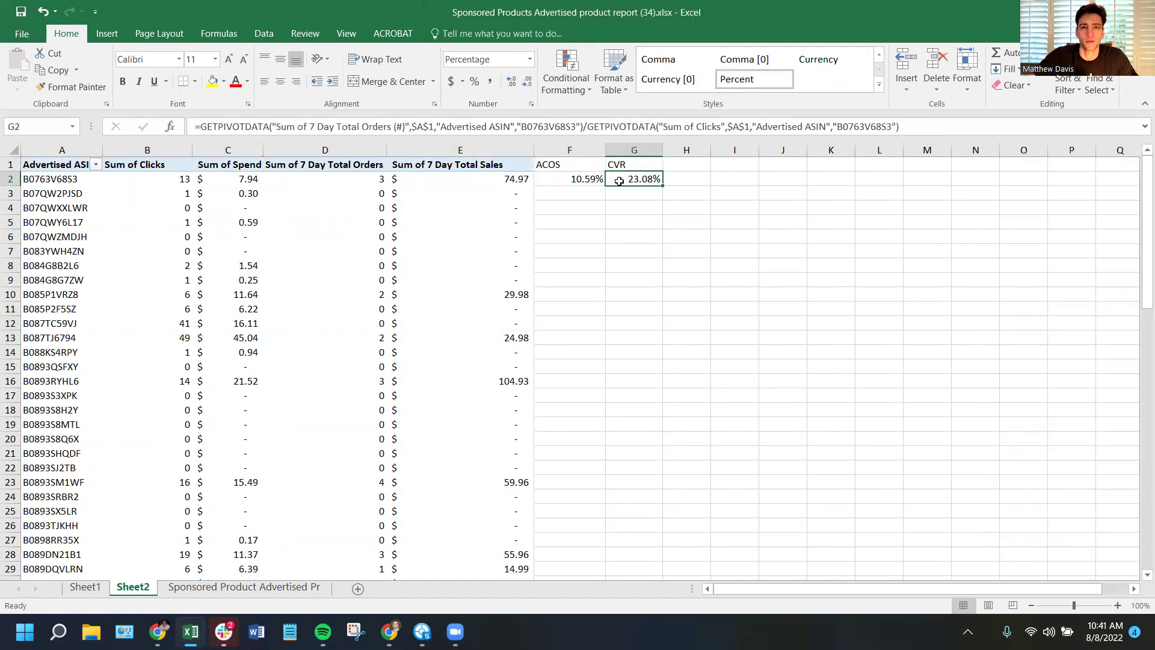